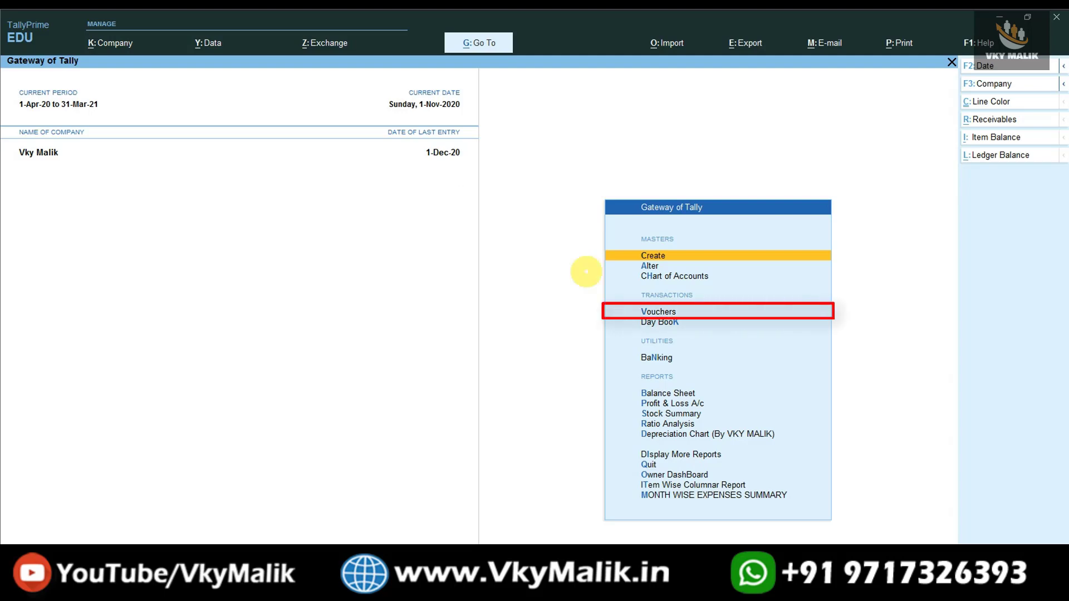
- Start a new purchase voucher and switch it to Accounting Invoice mode
{"action": "left_click", "coordinate": [669, 314]}
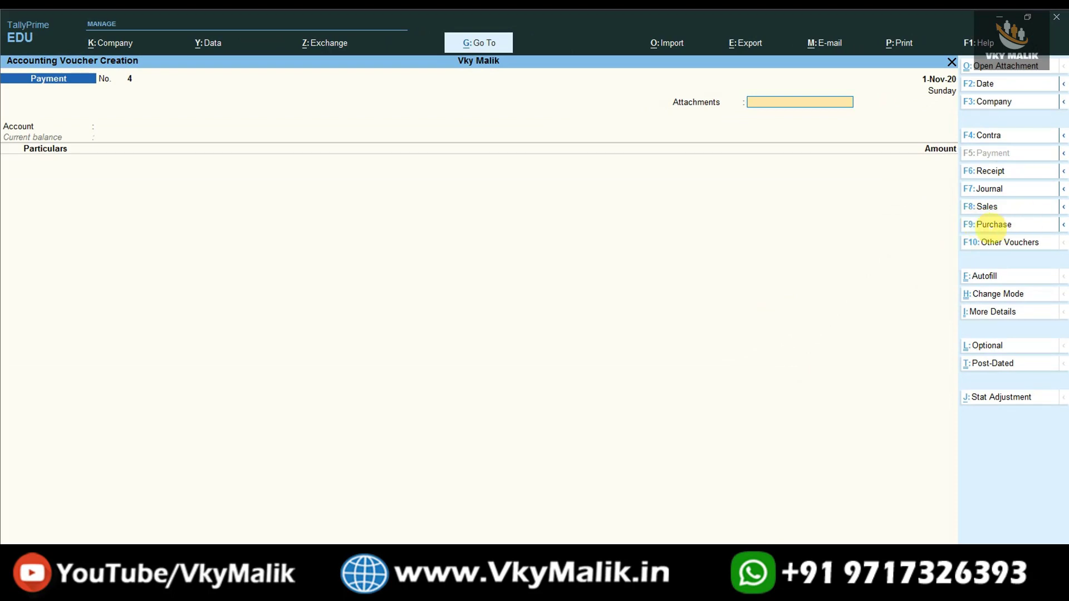
{"action": "left_click", "coordinate": [991, 224]}
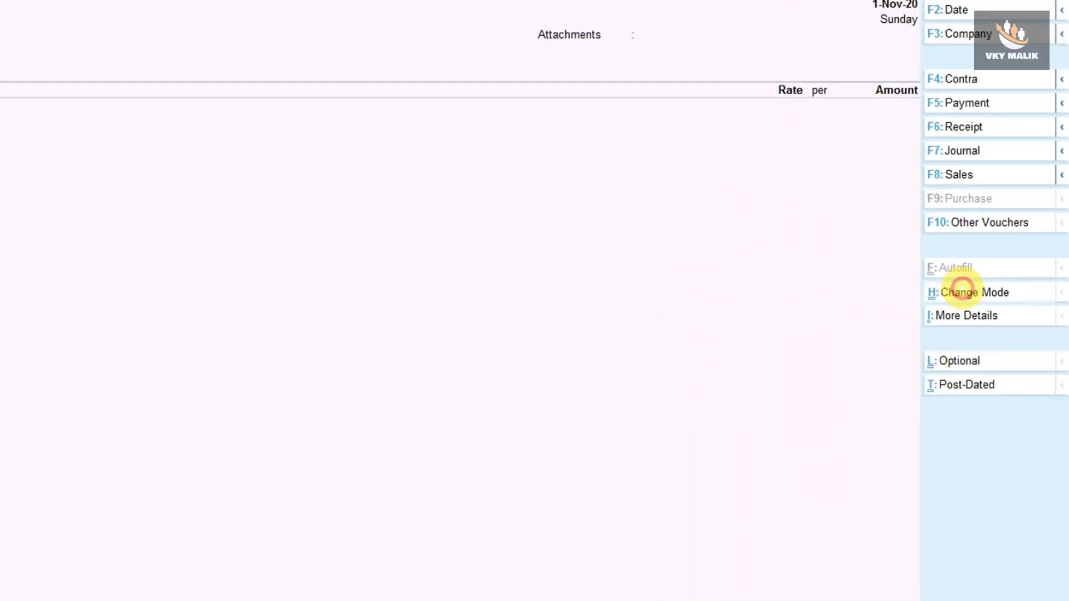
{"action": "left_click", "coordinate": [729, 279]}
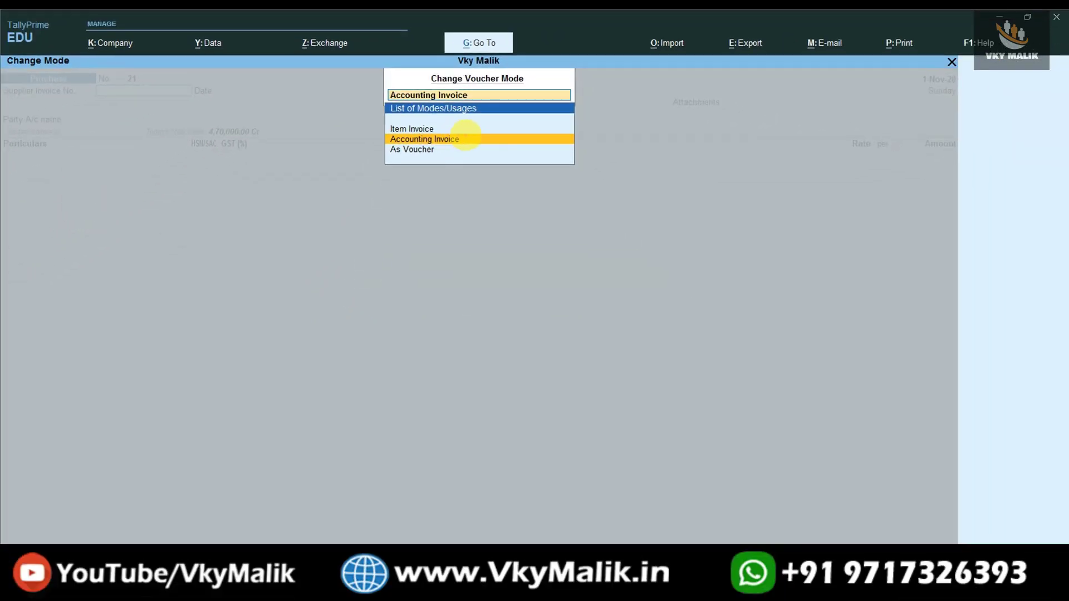
{"action": "left_click", "coordinate": [492, 139]}
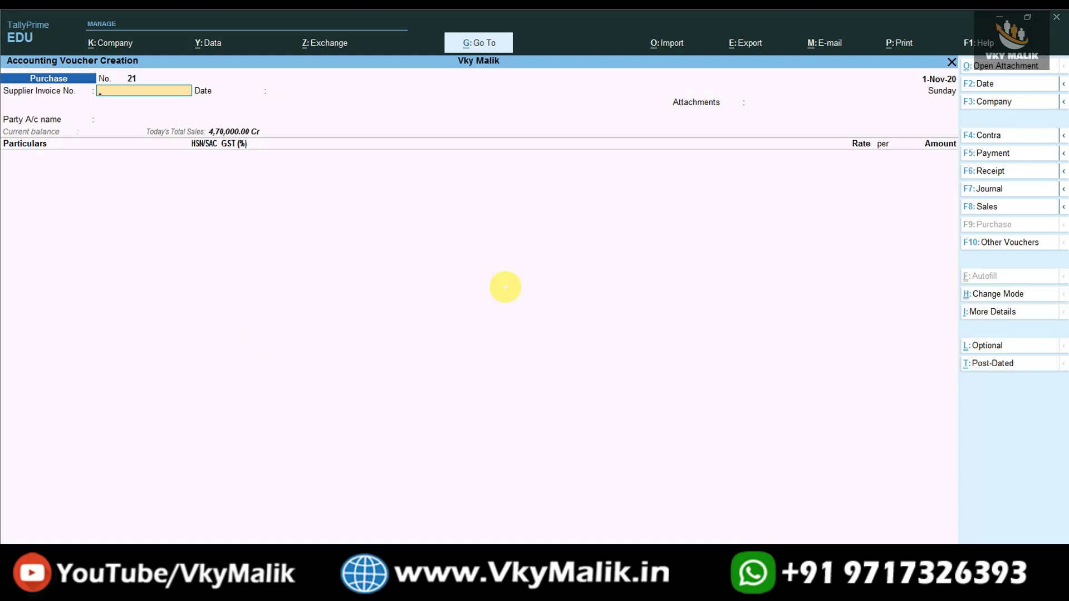
- Set the voucher date to 1-Dec-20 and enter supplier invoice number 222 with its date
{"action": "key", "text": "F2"}
{"action": "type", "text": "1.12"}
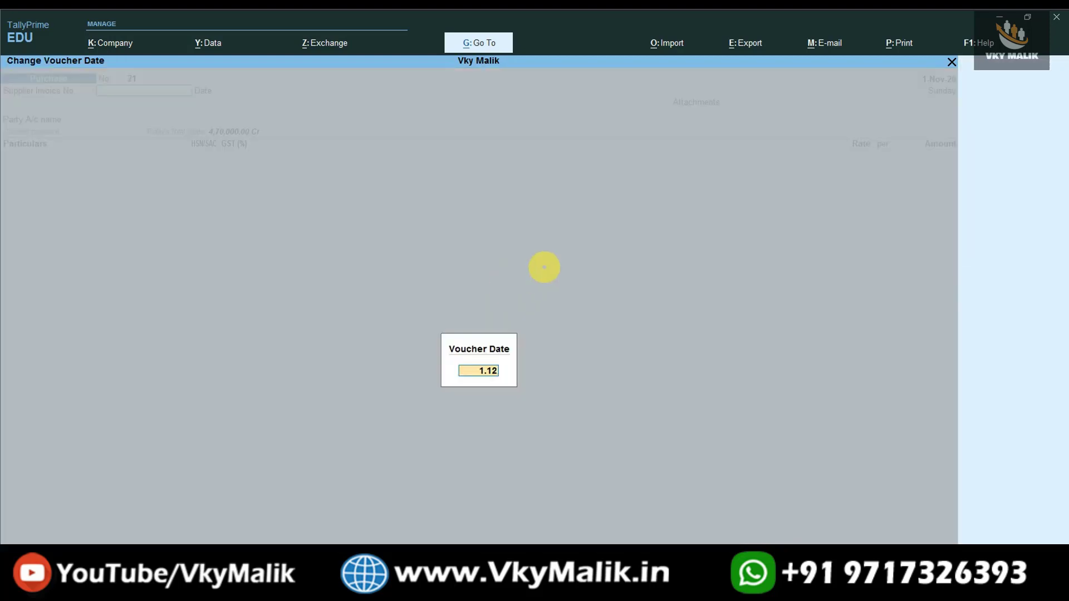
{"action": "key", "text": "Return"}
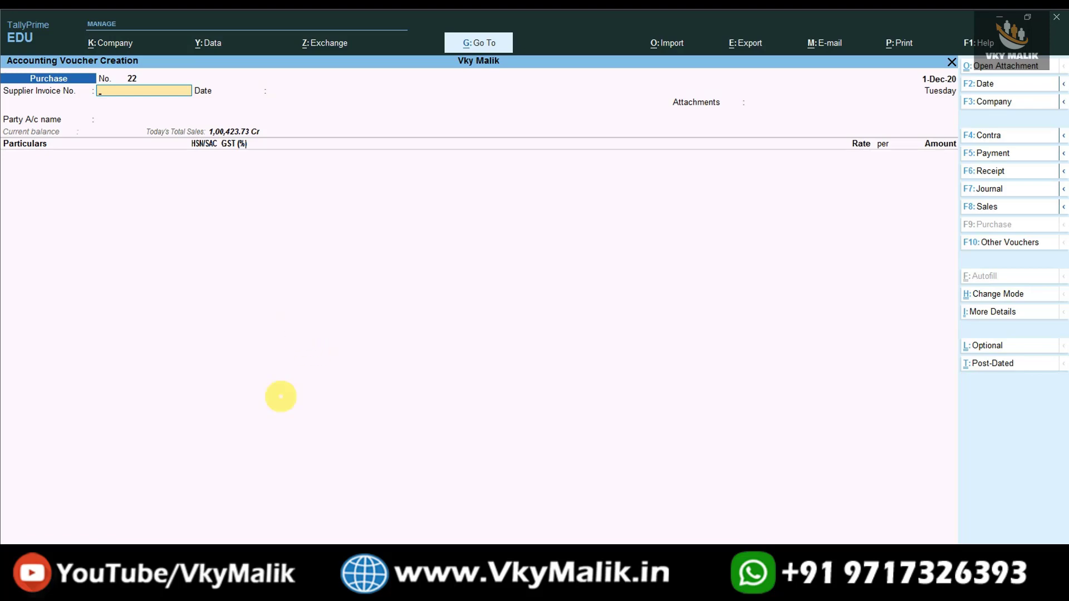
{"action": "type", "text": "22"}
{"action": "key", "text": "Return"}
{"action": "key", "text": "Return"}
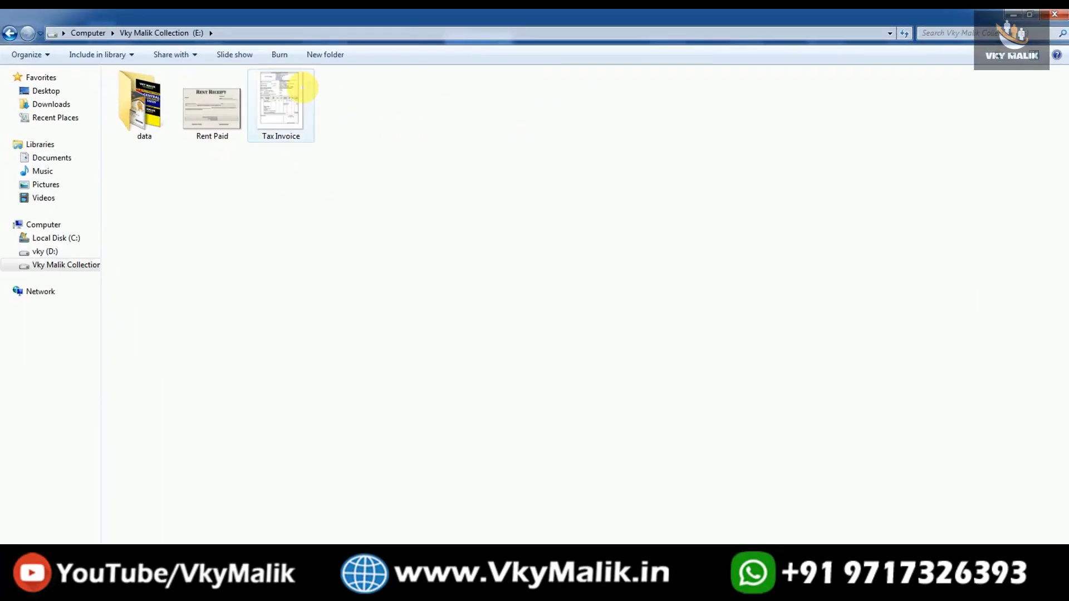
- Switch to the file browser and copy the full path of the Rent Paid image on drive E: from its properties
{"action": "double_click", "coordinate": [214, 99]}
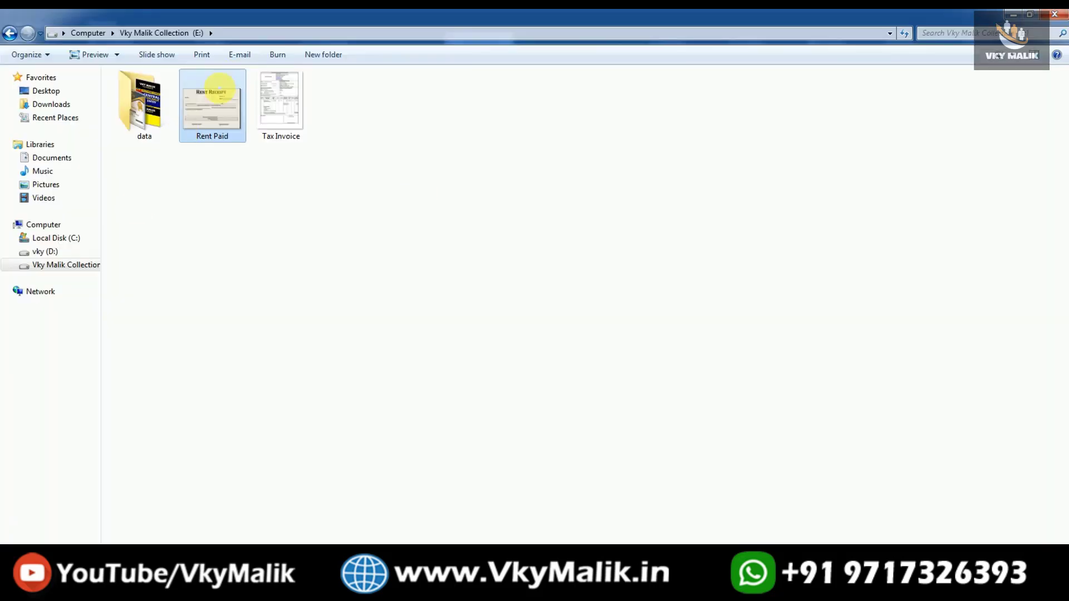
{"action": "right_click", "coordinate": [213, 98]}
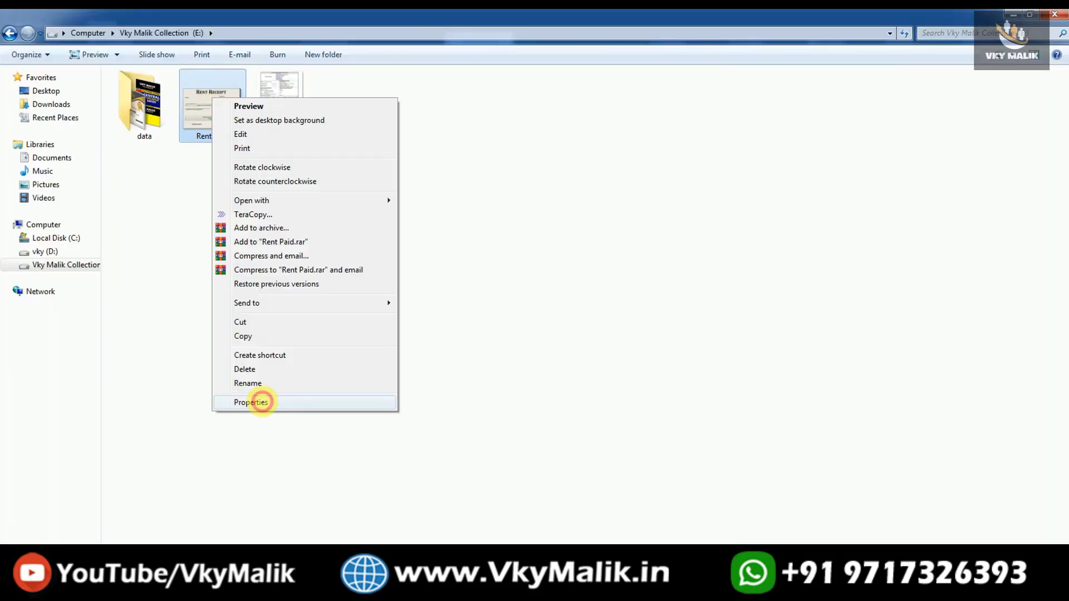
{"action": "left_click", "coordinate": [250, 401]}
{"action": "left_click", "coordinate": [268, 127]}
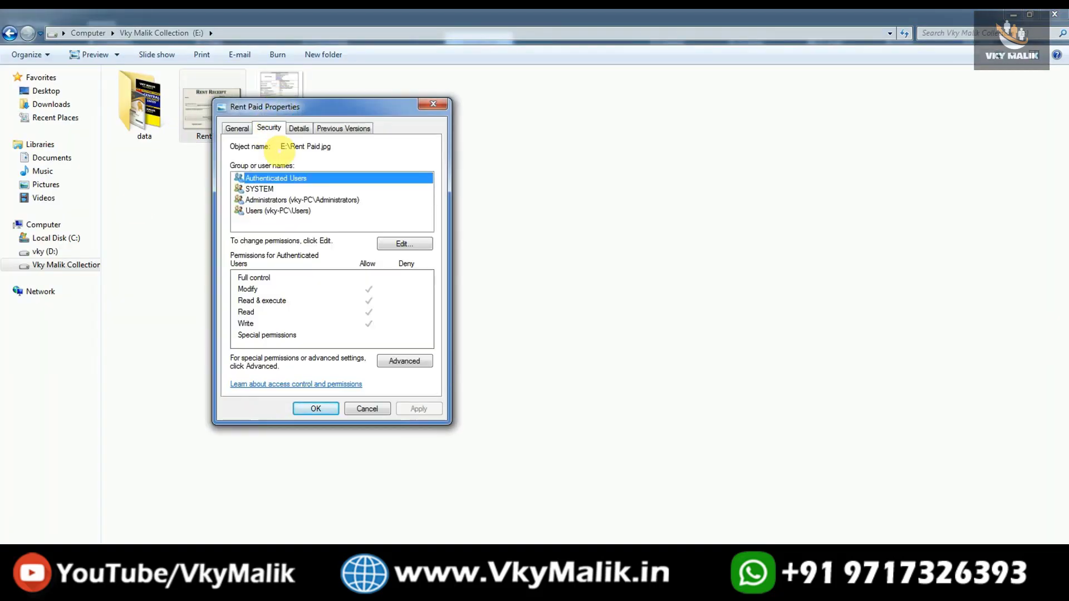
{"action": "left_click_drag", "start_coordinate": [281, 147], "coordinate": [286, 146]}
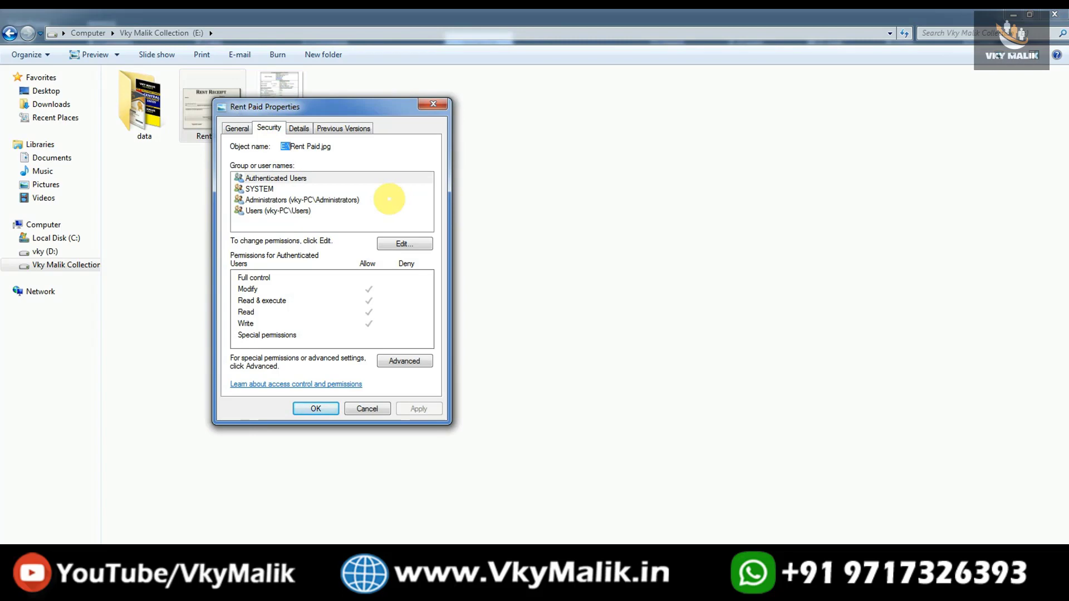
{"action": "left_click_drag", "start_coordinate": [389, 199], "coordinate": [378, 192]}
{"action": "key", "text": "ctrl+c"}
{"action": "right_click", "coordinate": [315, 147]}
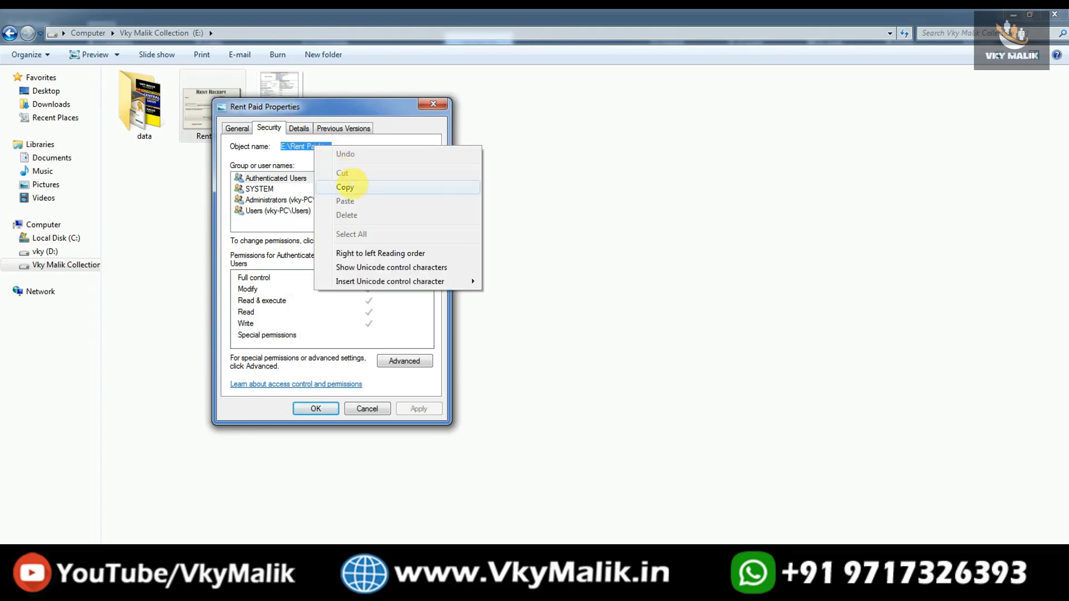
{"action": "left_click", "coordinate": [362, 178]}
{"action": "left_click", "coordinate": [433, 104]}
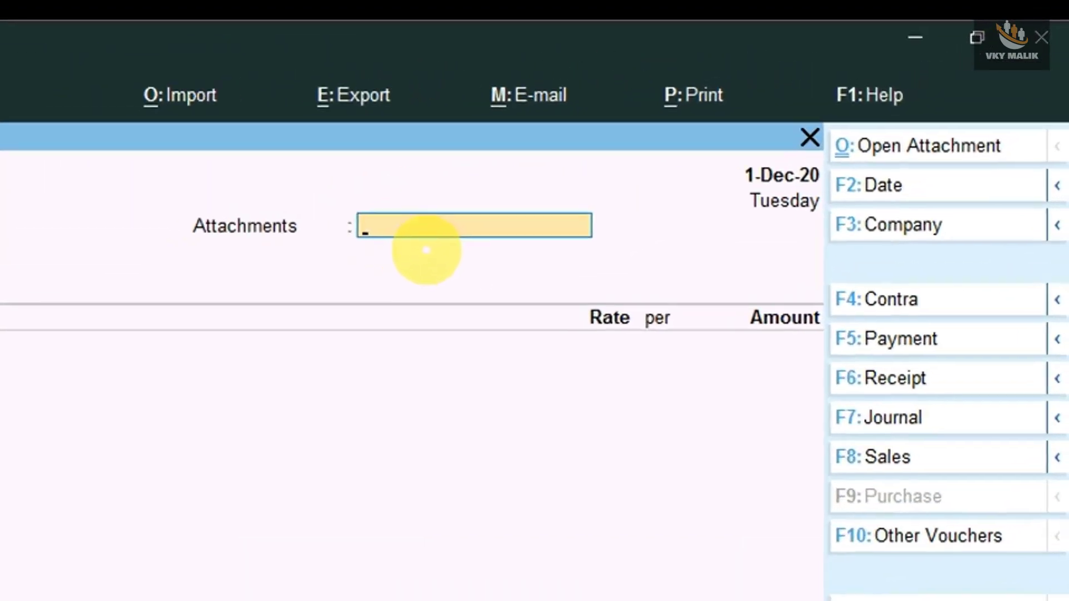
- Attach E:\Rent Paid.jpg to the voucher and choose Sharma Properies LTD as the party account
{"action": "key", "text": "ctrl+v"}
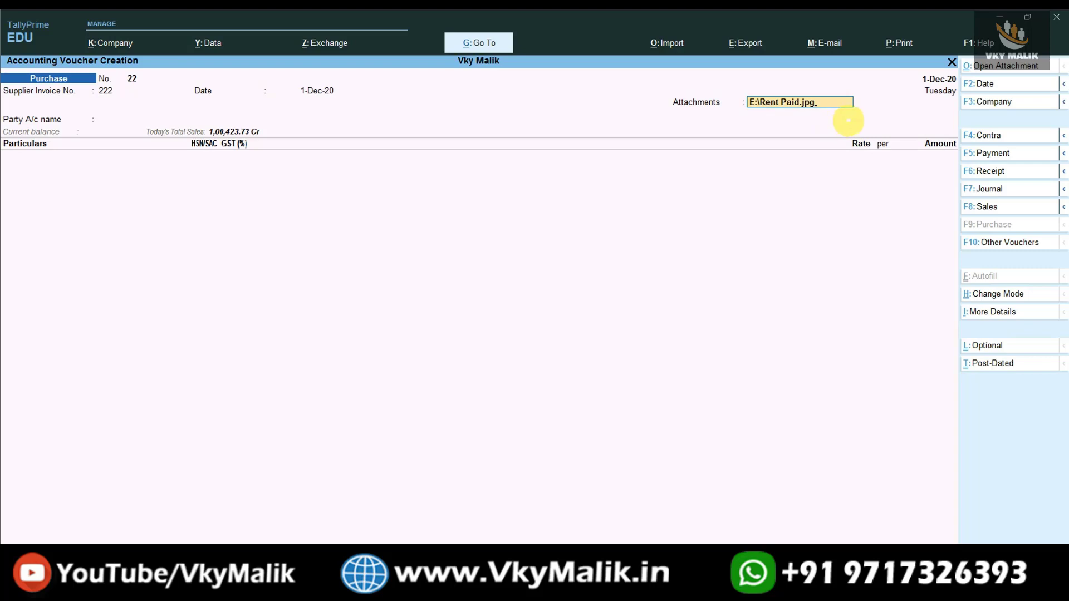
{"action": "key", "text": "Return"}
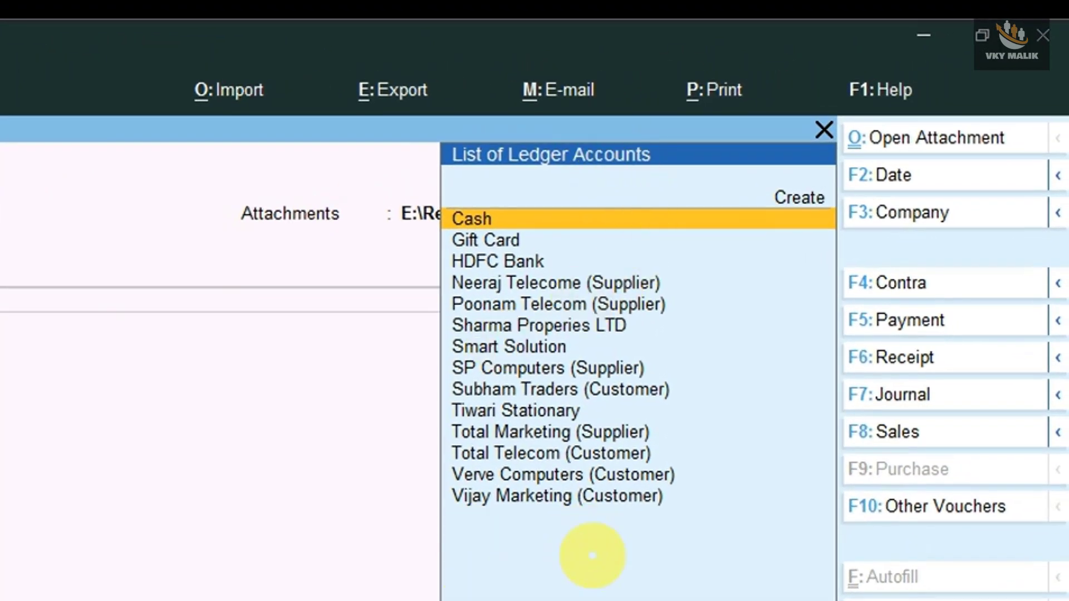
{"action": "type", "text": "Sh"}
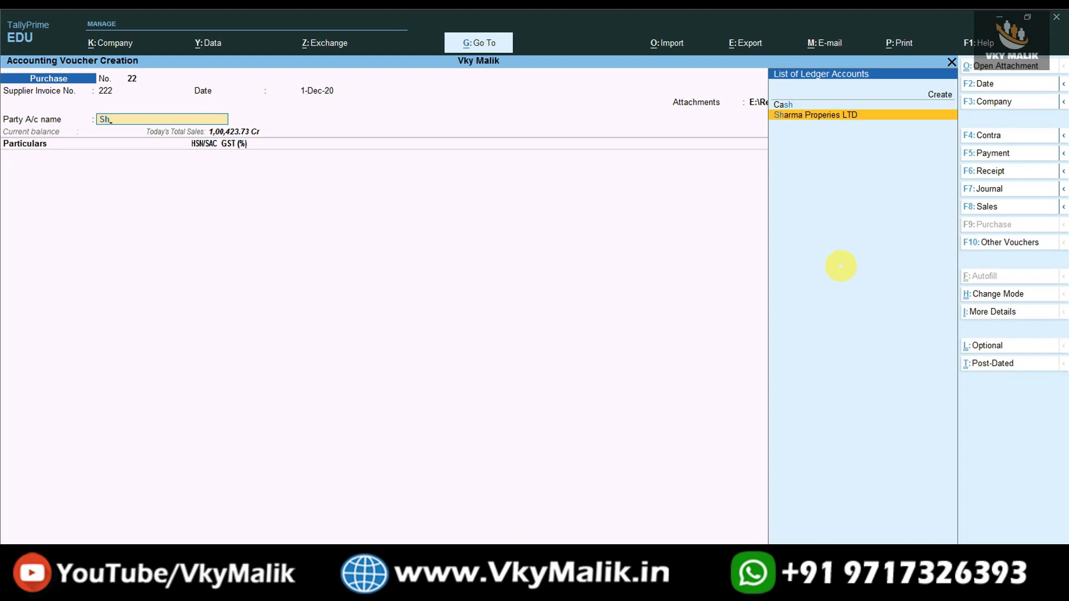
{"action": "key", "text": "Return"}
- Review the Sharma Properies LTD ledger master and accept the party details for the voucher
{"action": "key", "text": "Escape"}
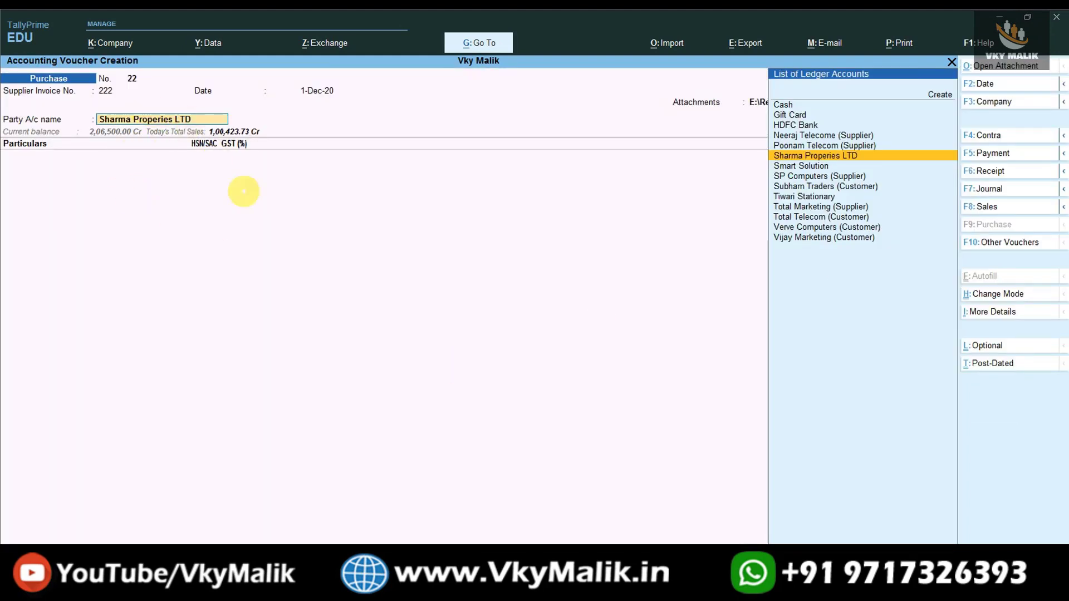
{"action": "key", "text": "ctrl+Return"}
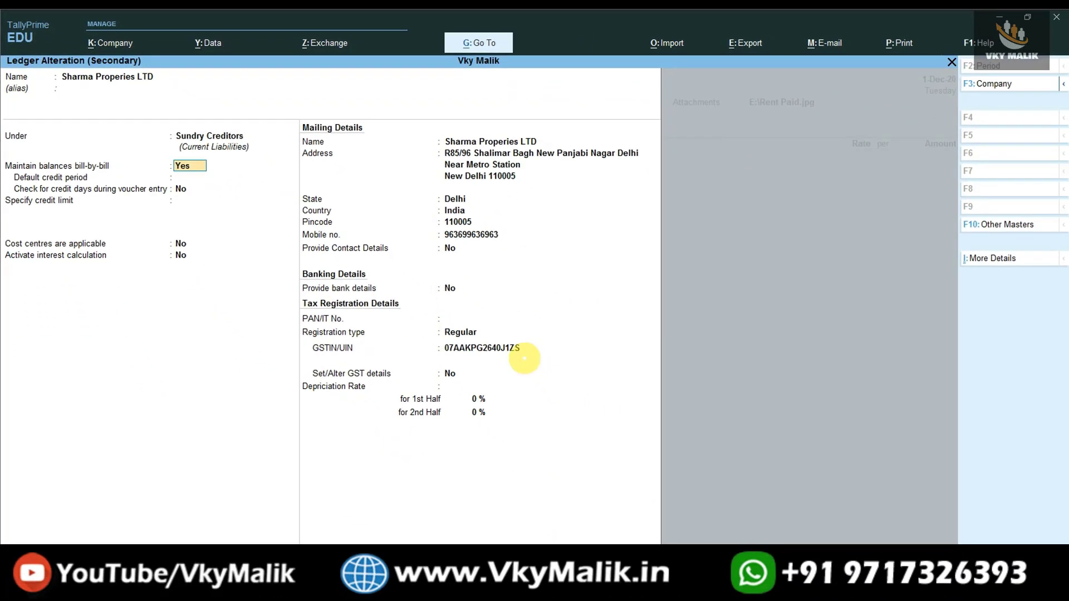
{"action": "key", "text": "ctrl+a"}
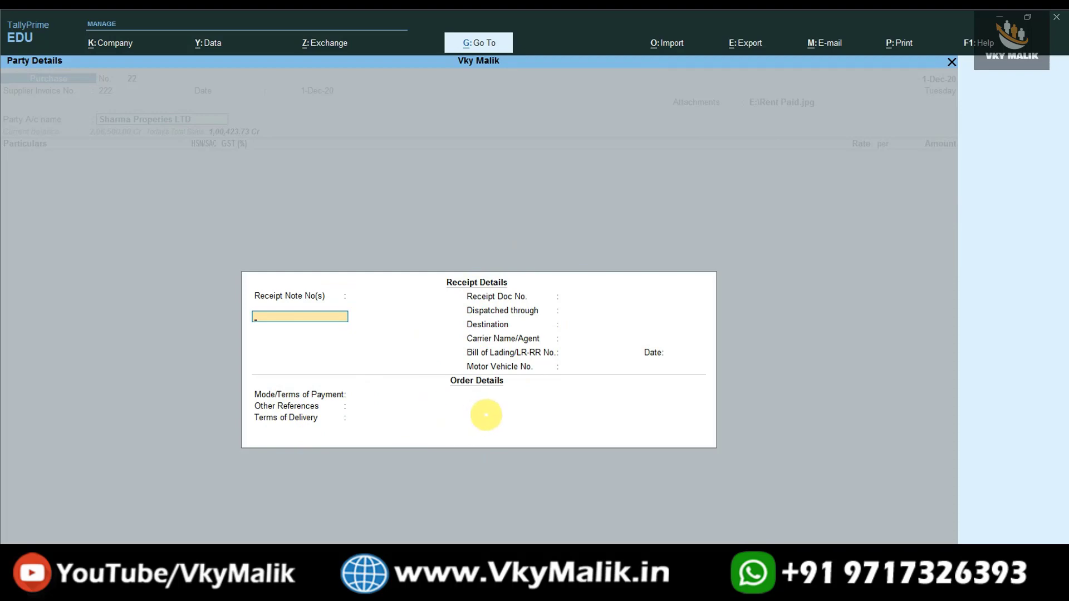
{"action": "key", "text": "Escape"}
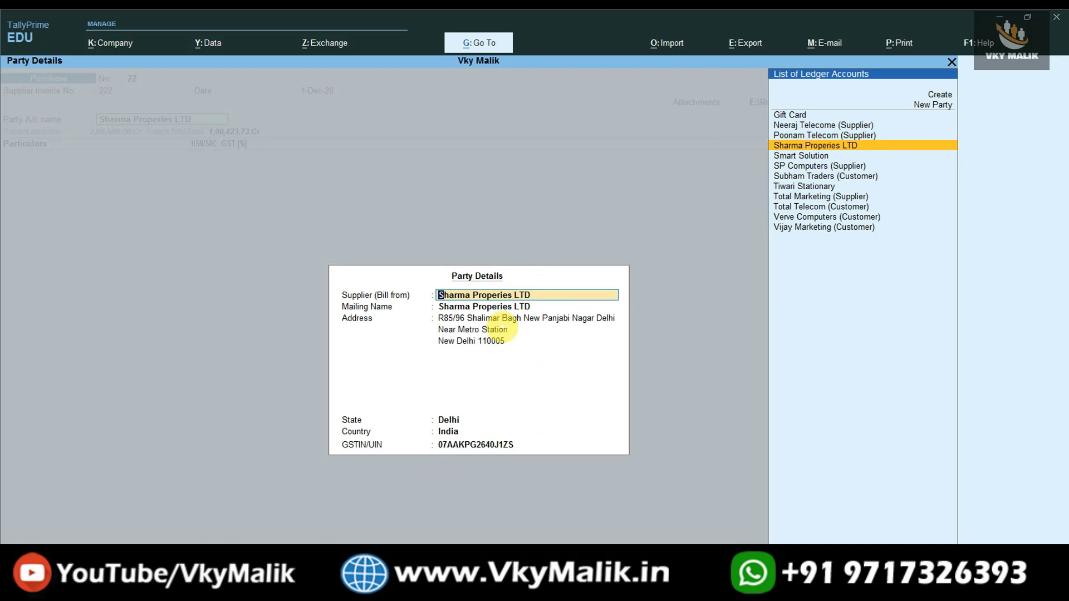
{"action": "key", "text": "ctrl+a"}
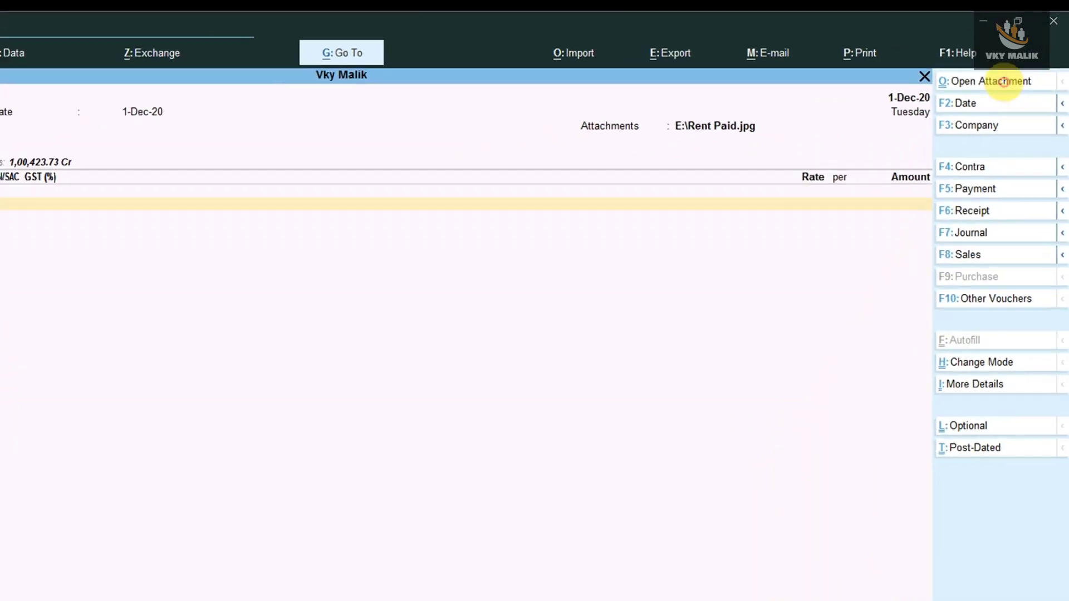
- Open the voucher's attached rent receipt twice to check it, closing the image viewer each time
{"action": "left_click", "coordinate": [940, 163]}
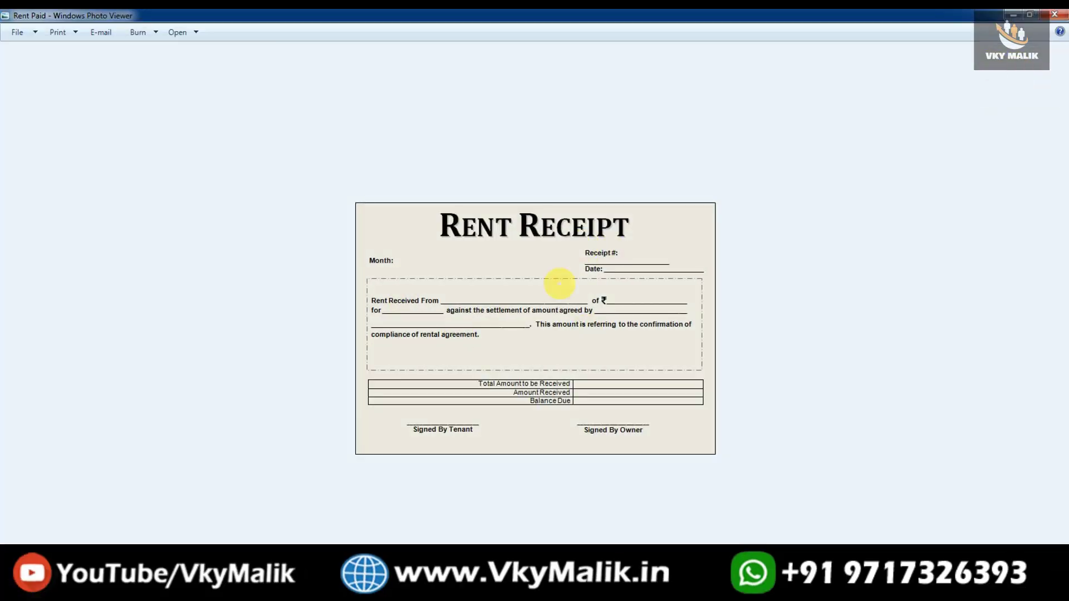
{"action": "left_click", "coordinate": [1054, 14]}
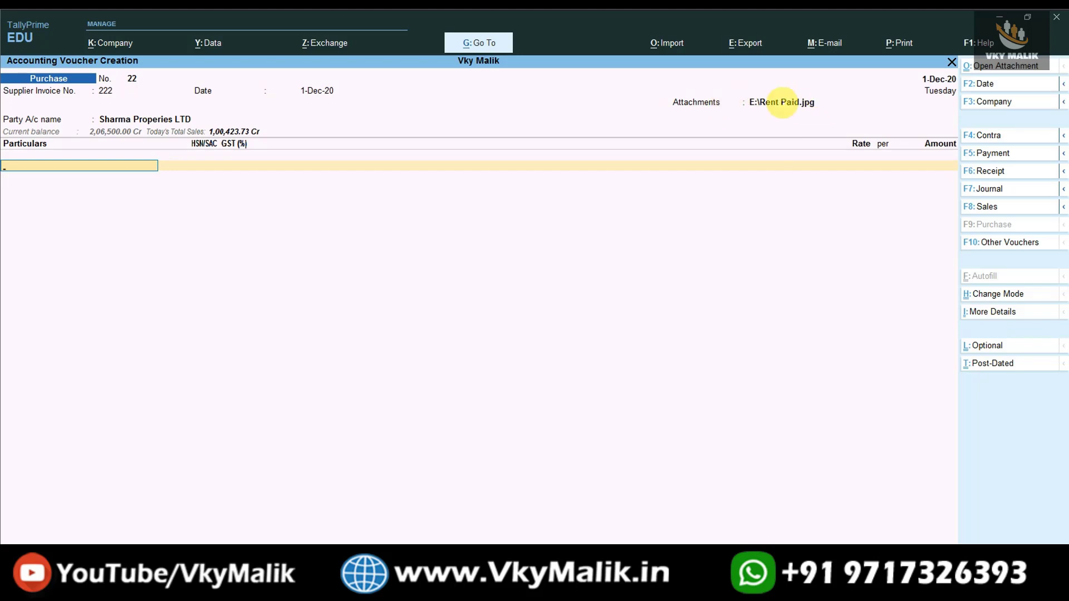
{"action": "left_click", "coordinate": [1025, 67]}
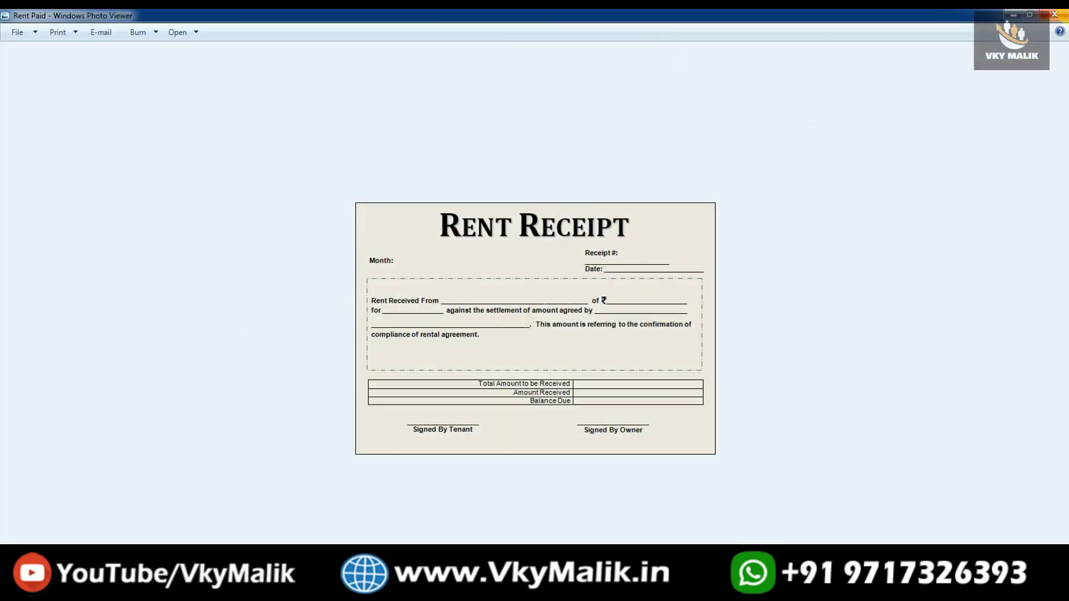
{"action": "left_click", "coordinate": [1054, 14]}
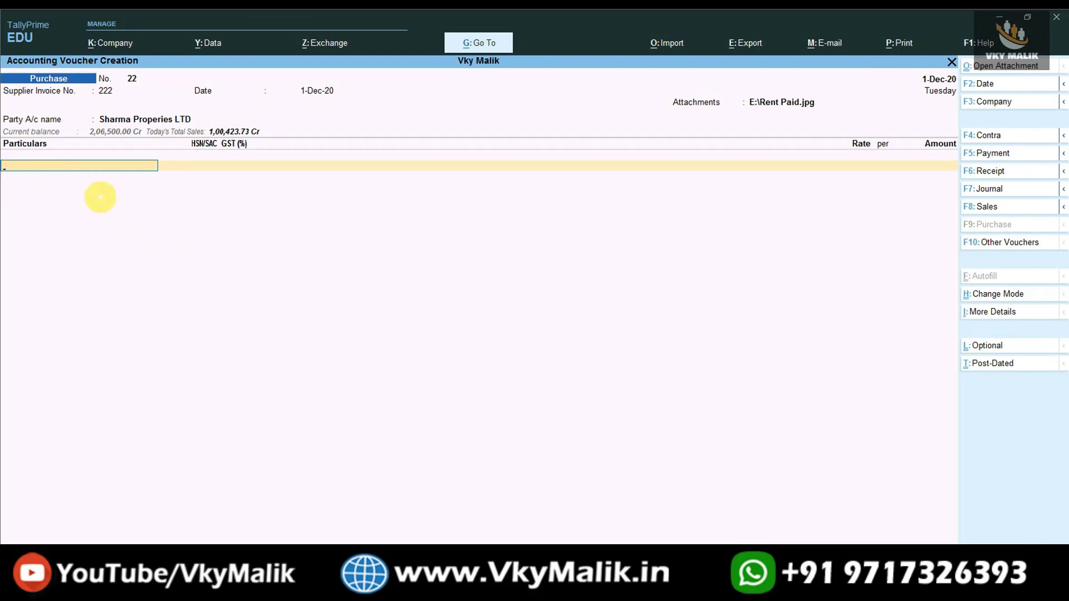
- Choose the Rent Paid ledger on the first particulars line of the voucher
{"action": "type", "text": "Ren"}
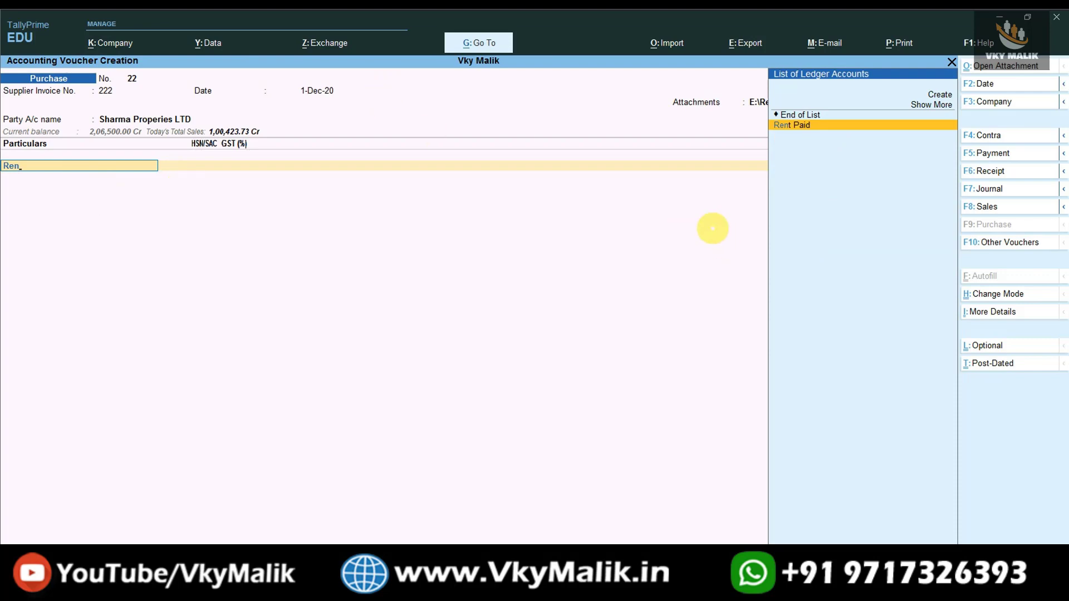
{"action": "key", "text": "Return"}
{"action": "key", "text": "BackSpace"}
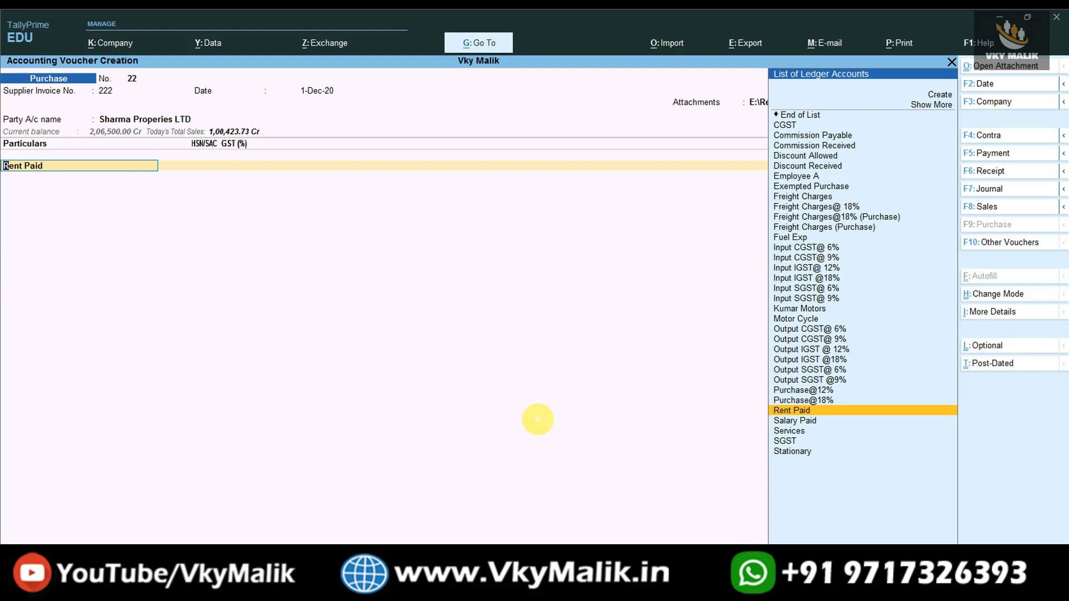
- Open the Rent Paid ledger for alteration, set its ledger type to Not Applicable and enable Set/Alter GST Details
{"action": "key", "text": "ctrl+Return"}
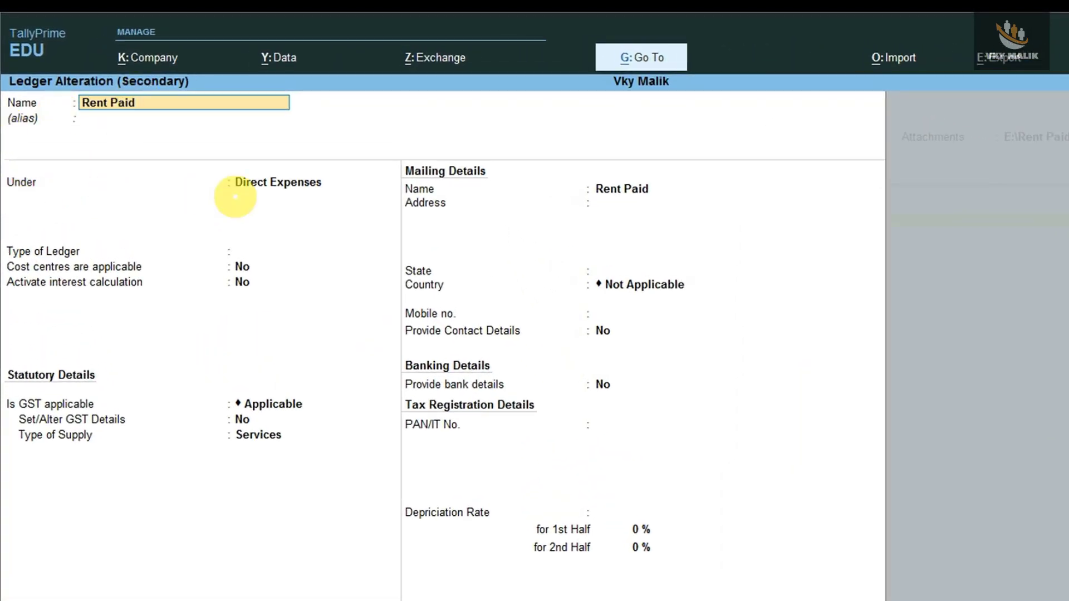
{"action": "left_click", "coordinate": [282, 183]}
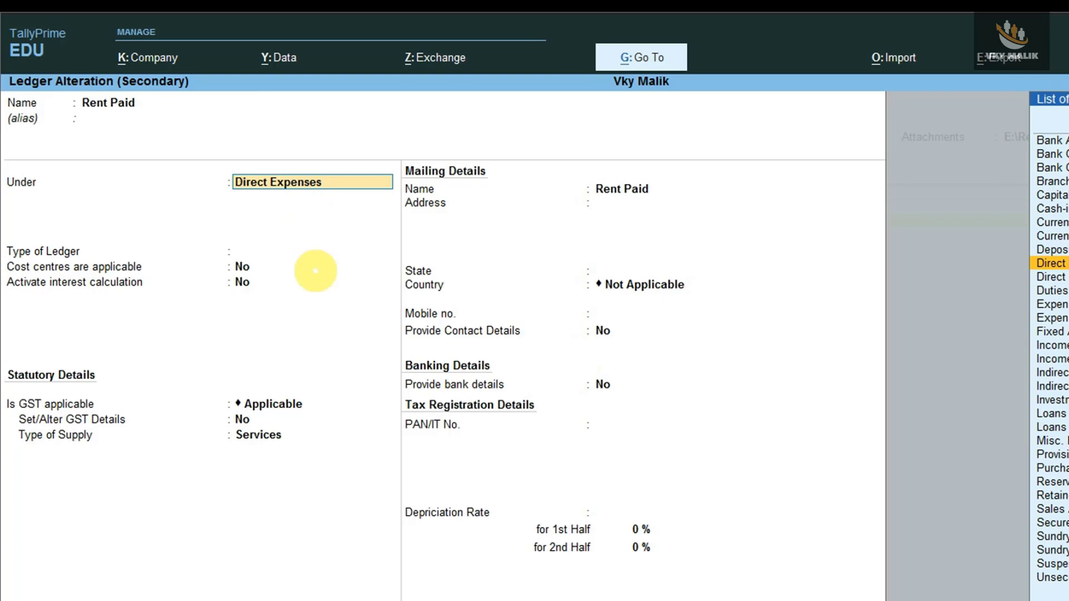
{"action": "key", "text": "Return"}
{"action": "key", "text": "Return"}
{"action": "key", "text": "Return"}
{"action": "key", "text": "Return"}
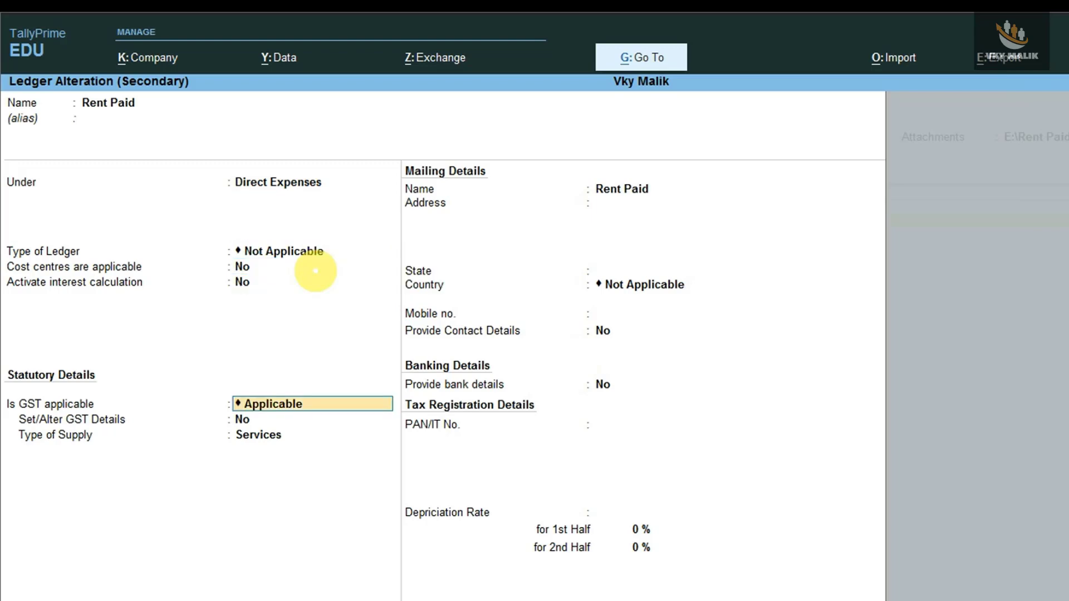
{"action": "key", "text": "Return"}
{"action": "key", "text": "y"}
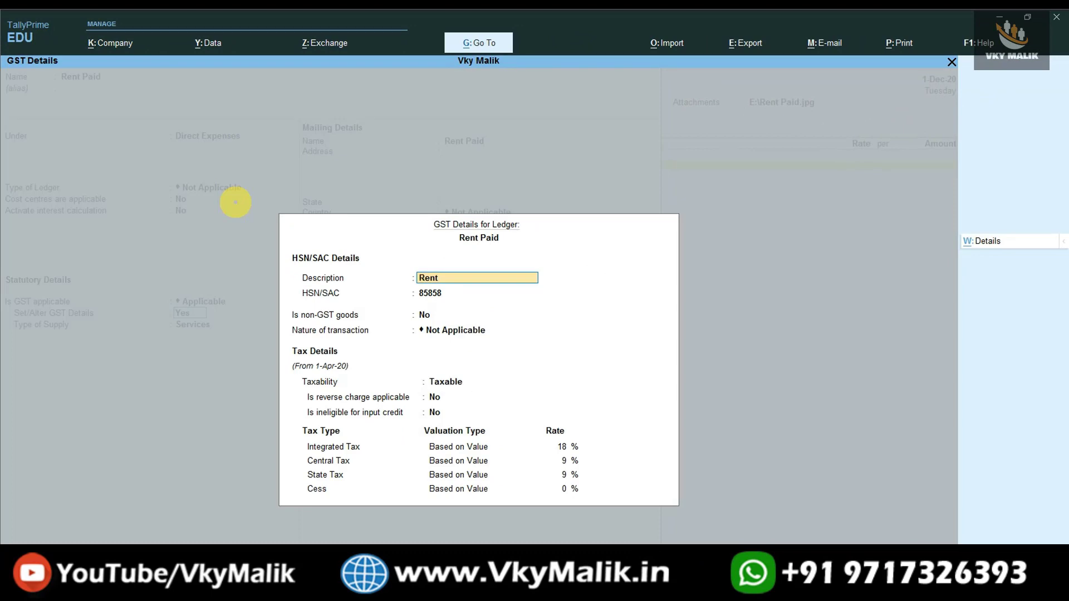
- Review the Rent Paid ledger's GST details, including HSN/SAC, taxability and tax rates, and accept them
{"action": "key", "text": "Return"}
{"action": "key", "text": "Return"}
{"action": "key", "text": "Return"}
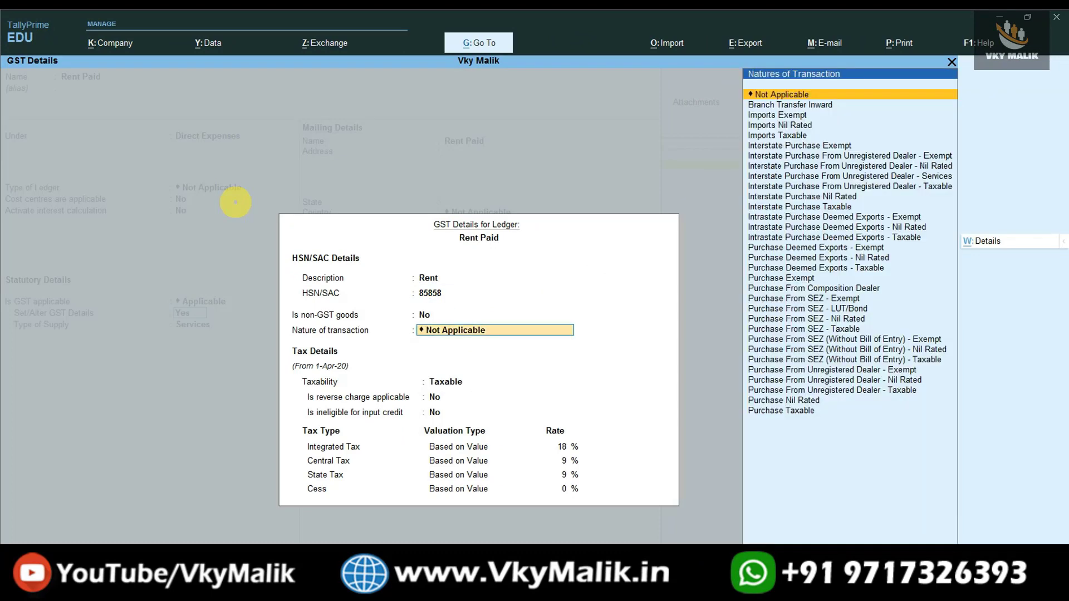
{"action": "key", "text": "Return"}
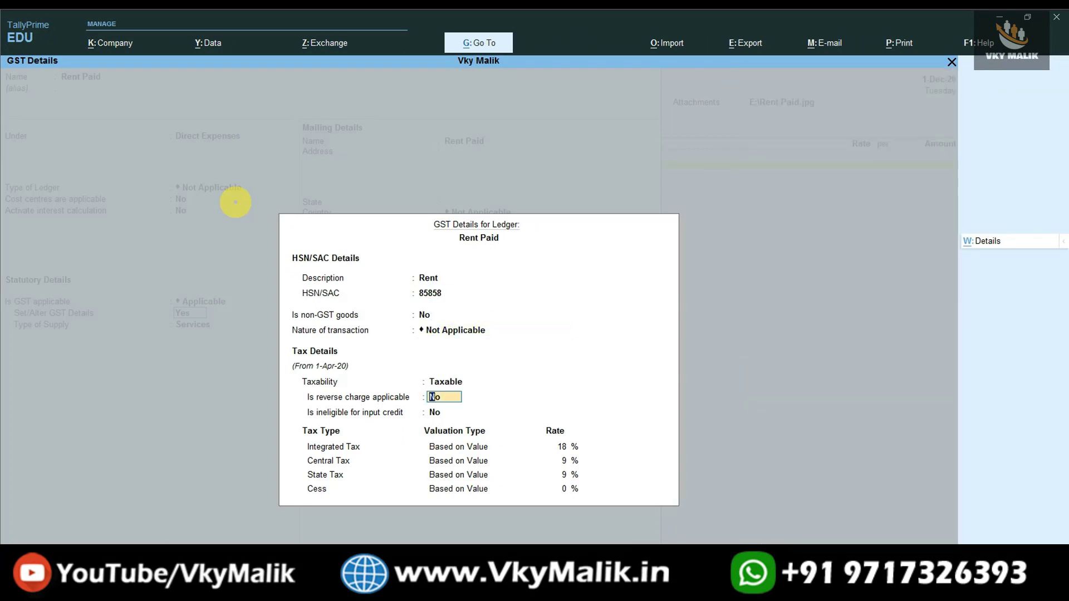
{"action": "key", "text": "Return"}
{"action": "key", "text": "Return"}
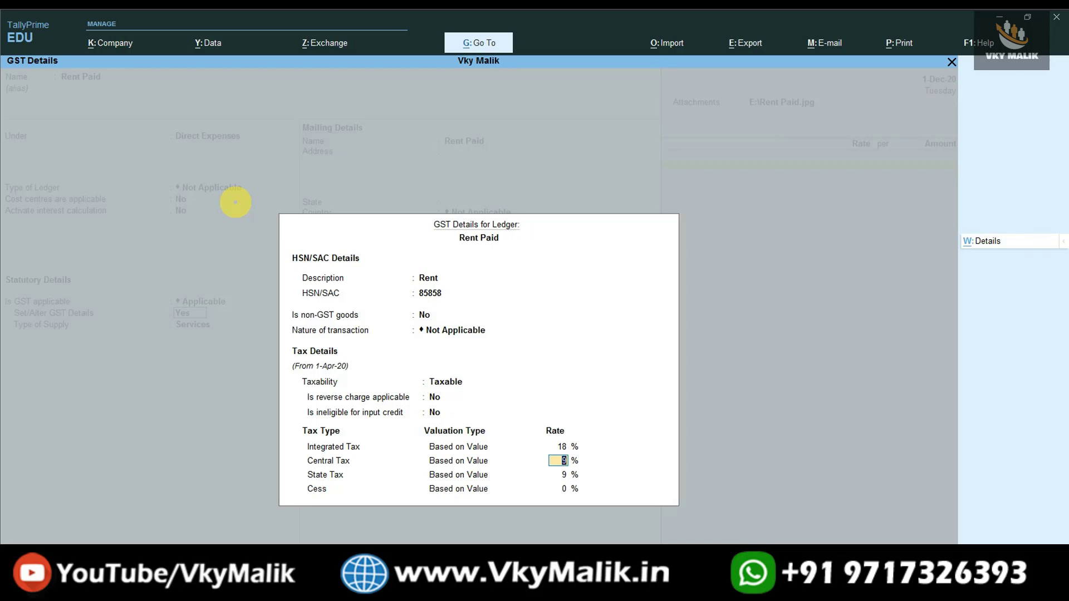
{"action": "key", "text": "Return"}
{"action": "key", "text": "Return"}
{"action": "key", "text": "Return"}
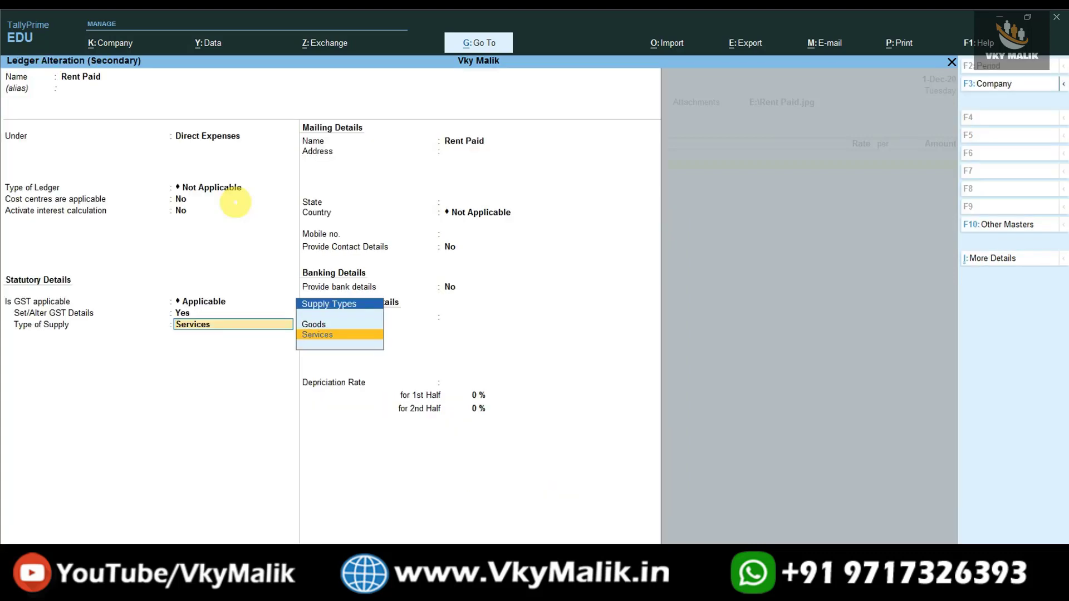
- Set the Rent Paid ledger's type of supply to Services and save the ledger
{"action": "key", "text": "Return"}
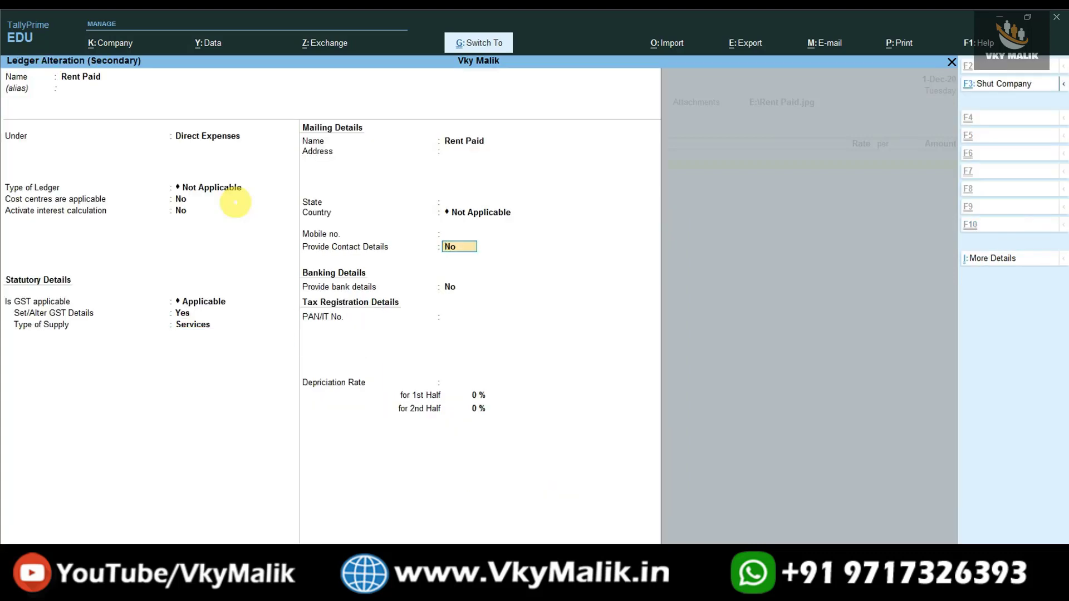
{"action": "key", "text": "ctrl+a"}
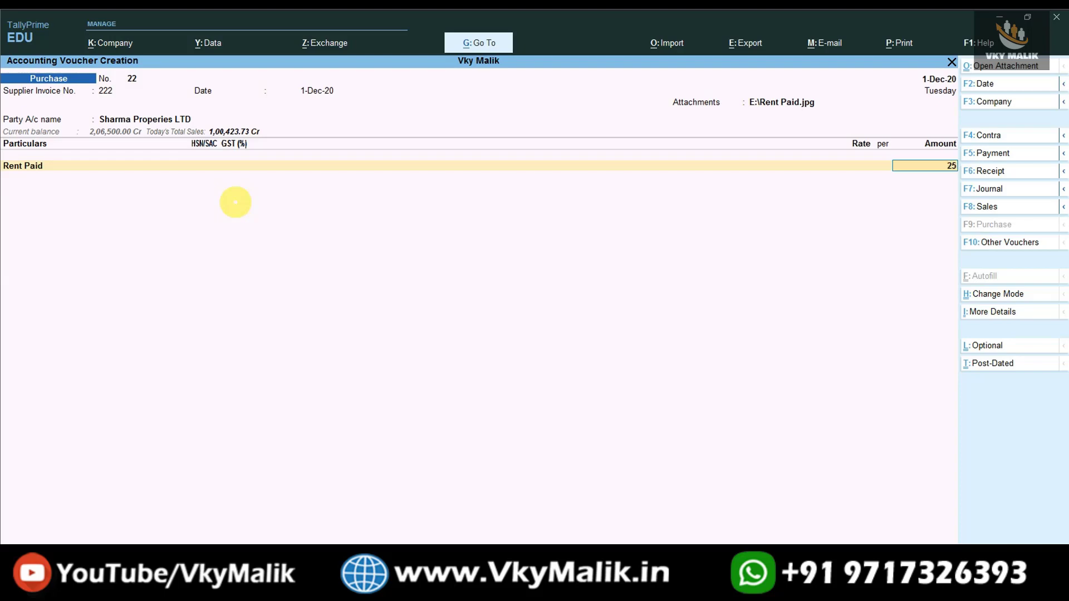
- Enter 25,000 as the Rent Paid amount and add the Input CGST@ 9% ledger on the following line
{"action": "key", "text": "Return"}
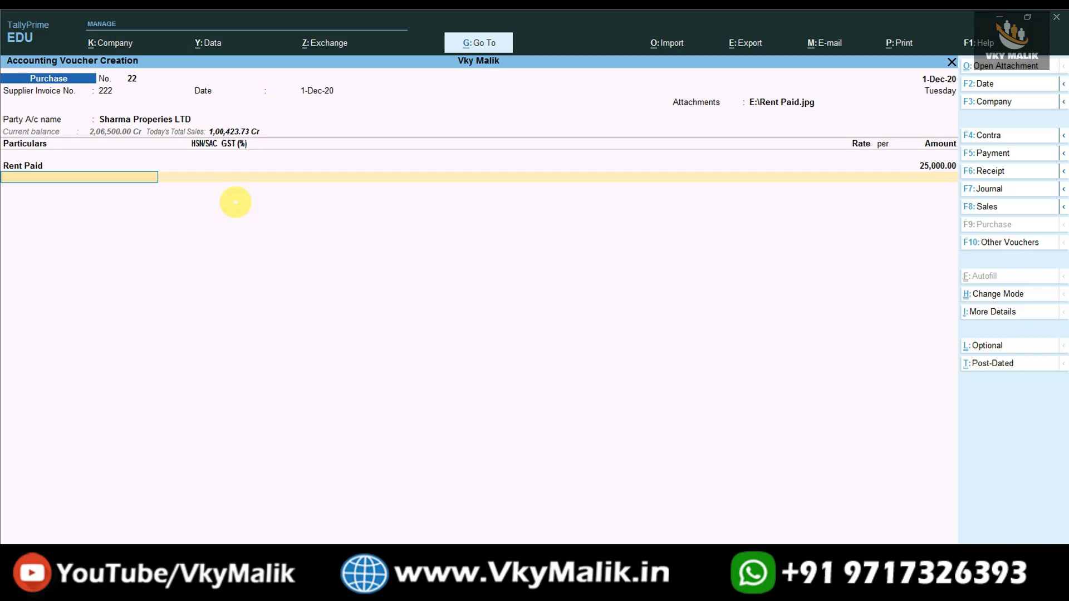
{"action": "type", "text": "In"}
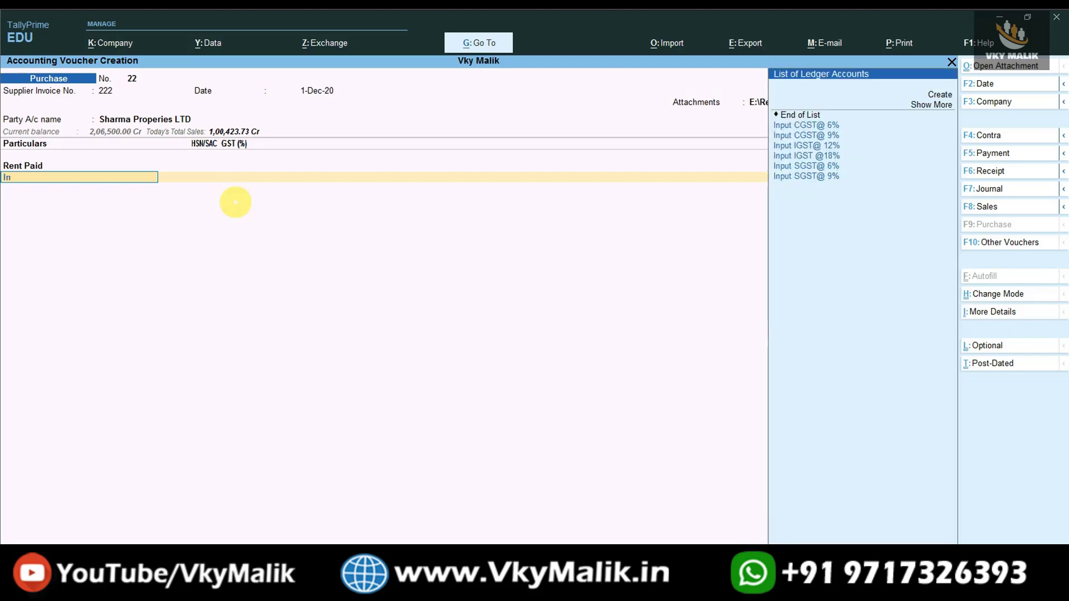
{"action": "key", "text": "Return"}
{"action": "key", "text": "Return"}
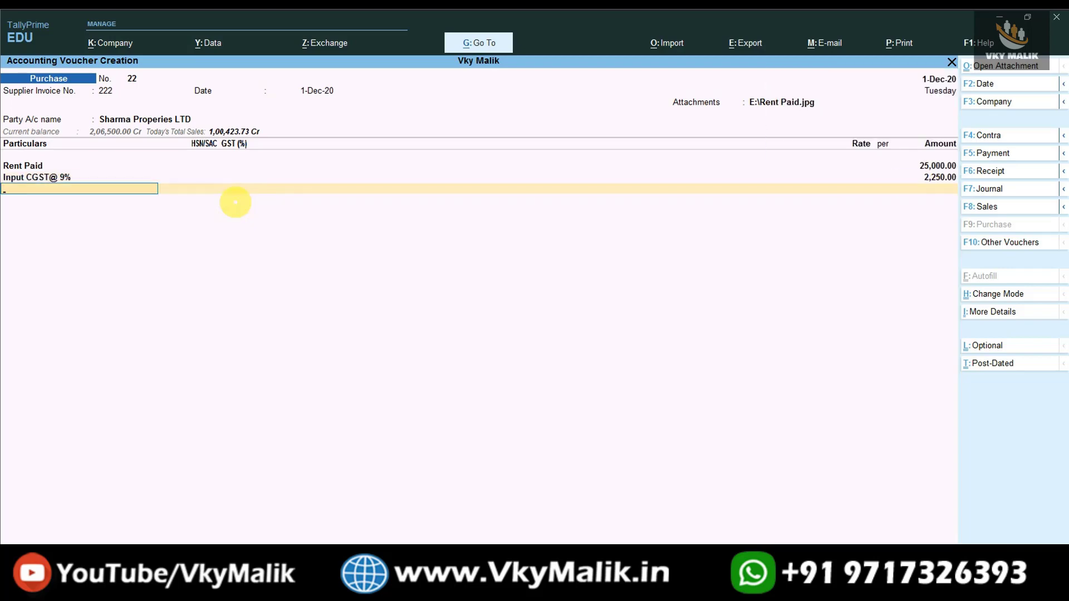
- Add the Input SGST@ 9% ledger below the CGST line and save the purchase voucher
{"action": "type", "text": "In"}
{"action": "key", "text": "Down"}
{"action": "key", "text": "Down"}
{"action": "key", "text": "Down"}
{"action": "key", "text": "Down"}
{"action": "key", "text": "Down"}
{"action": "key", "text": "Down"}
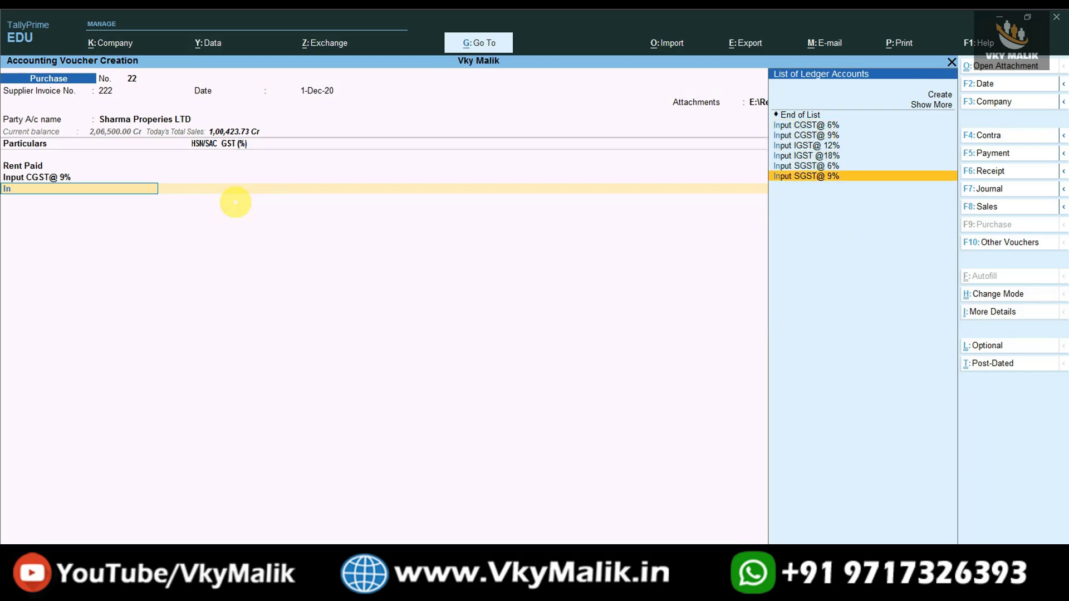
{"action": "key", "text": "Return"}
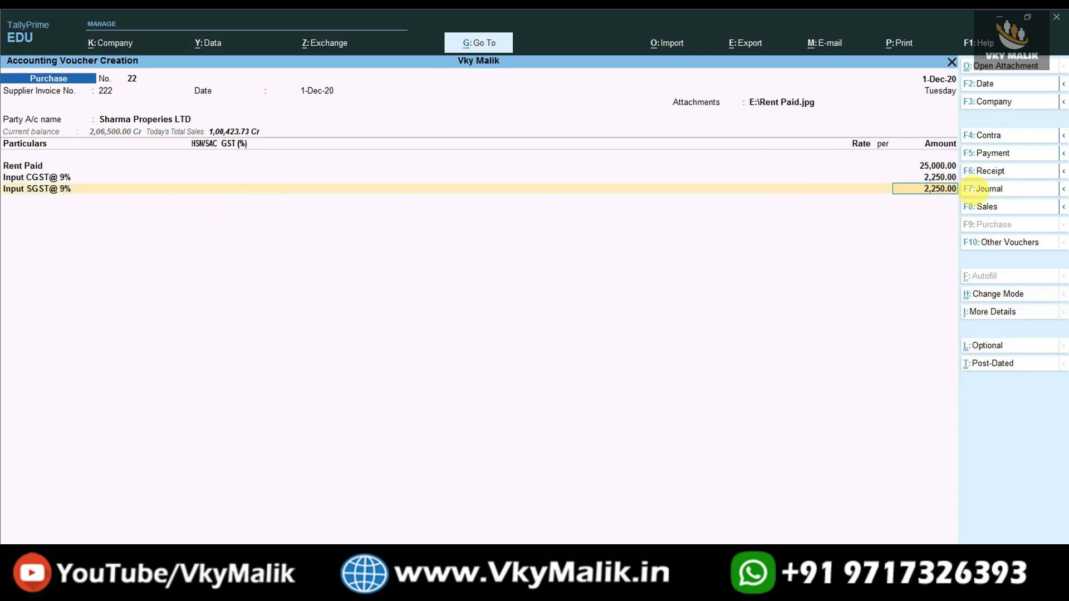
{"action": "key", "text": "ctrl"}
{"action": "key", "text": "ctrl+a"}
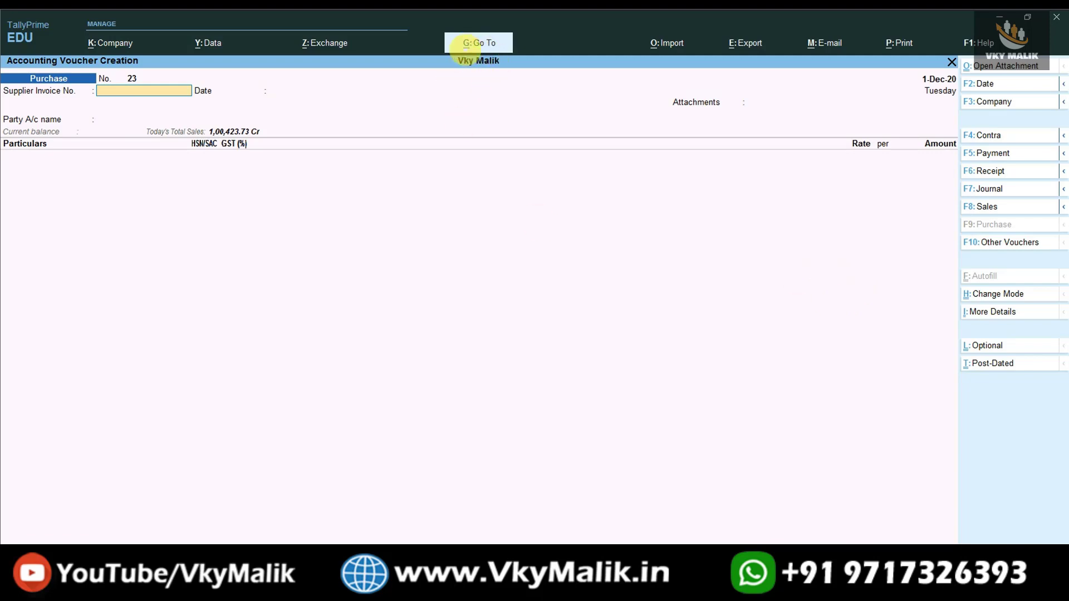
- Open the Ledger Vouchers report for the Rent Paid ledger
{"action": "left_click", "coordinate": [488, 42]}
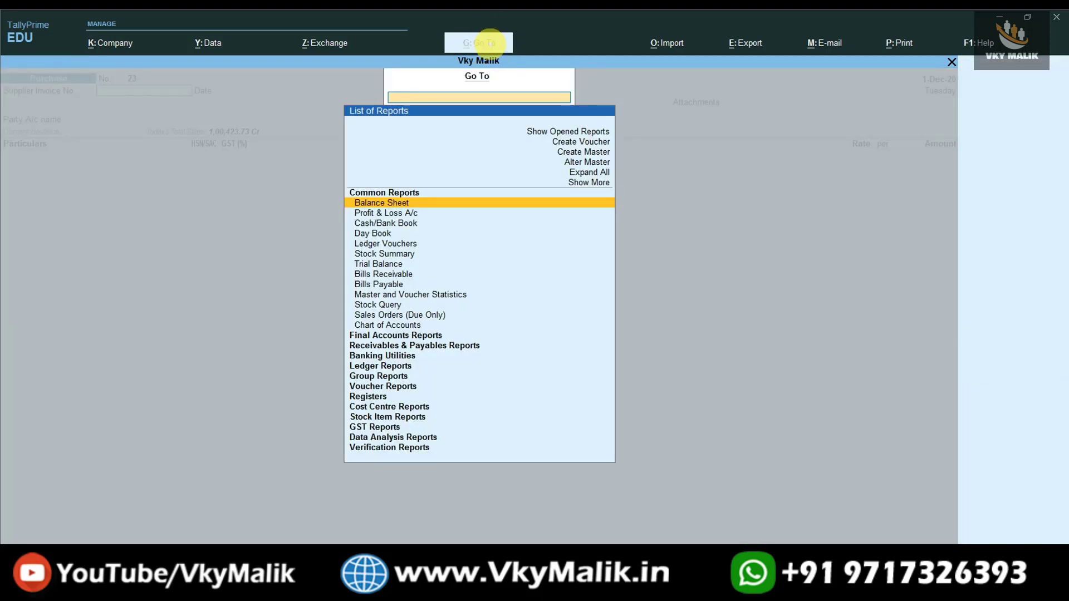
{"action": "type", "text": "Ledger"}
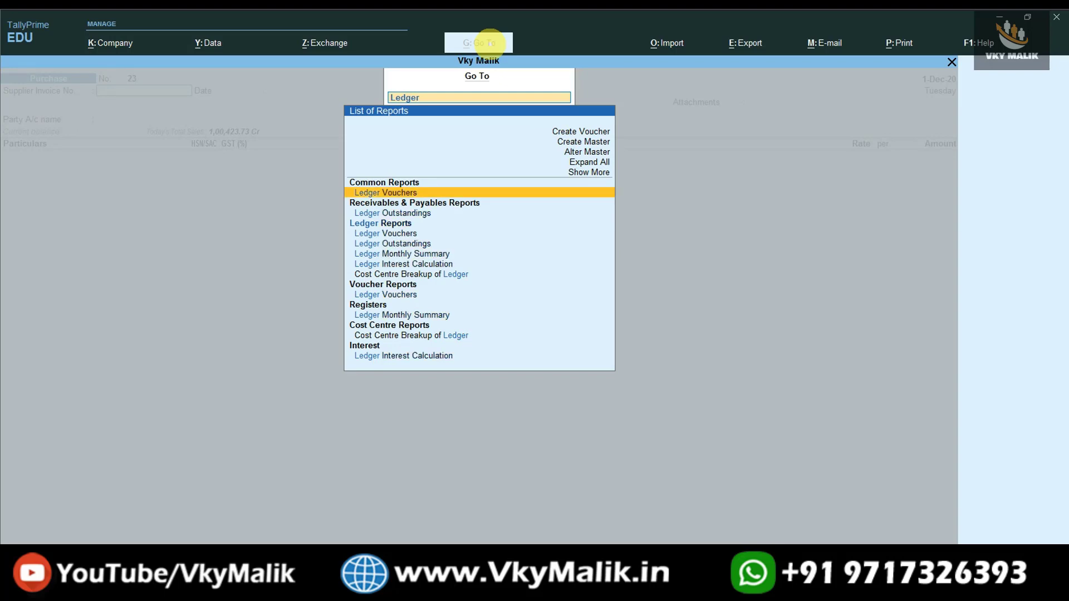
{"action": "key", "text": "Return"}
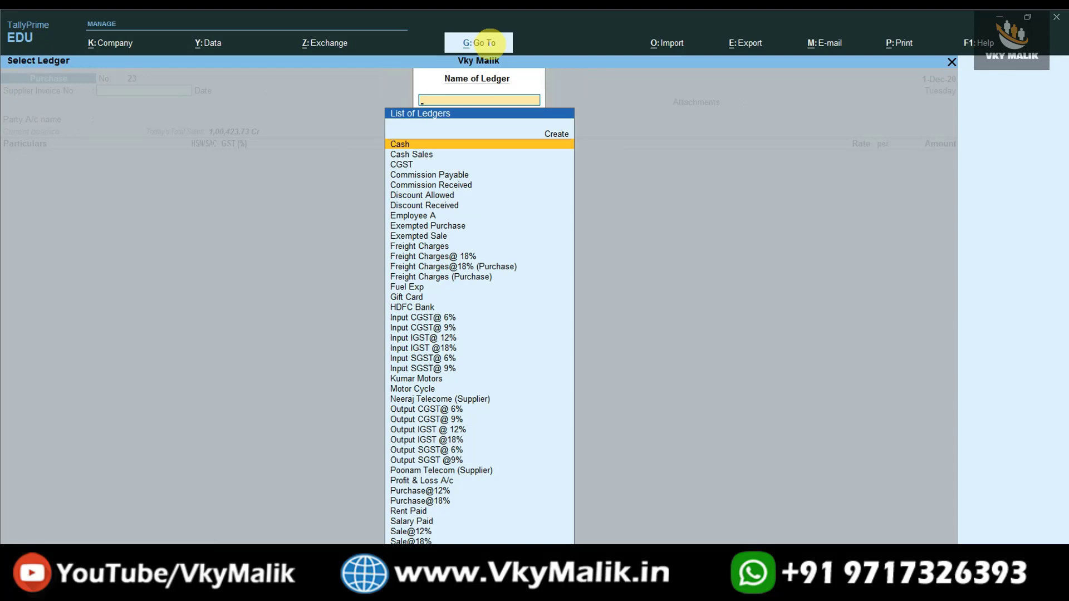
{"action": "type", "text": "Rent"}
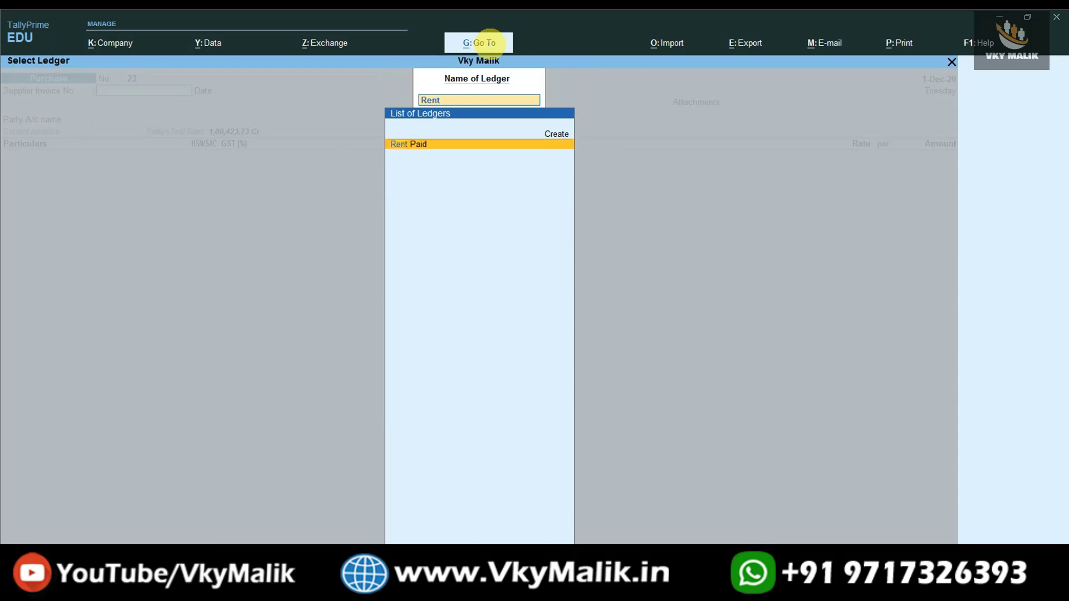
{"action": "key", "text": "Return"}
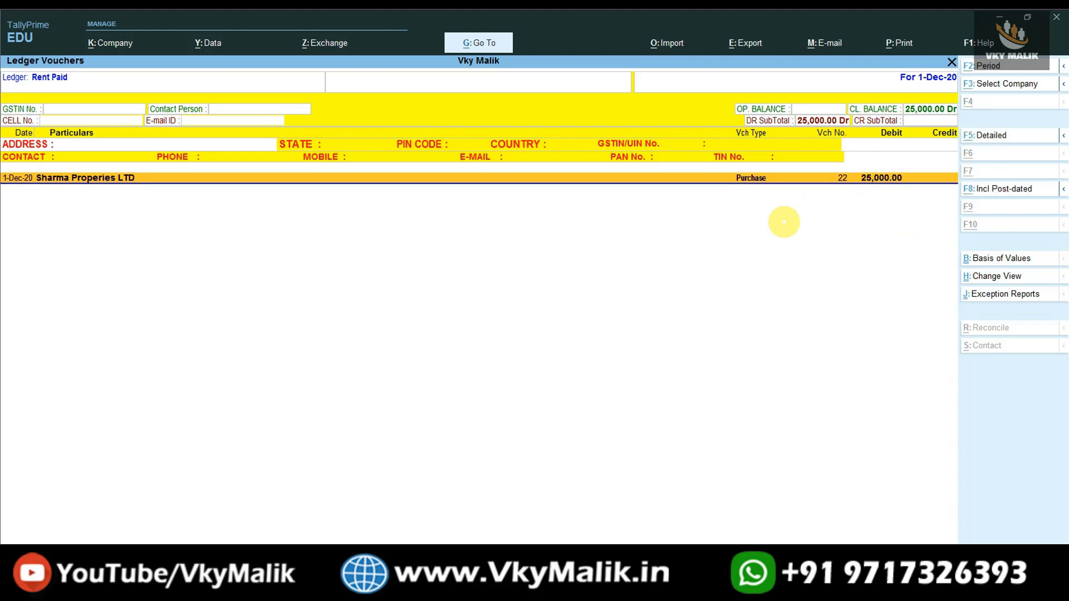
- Change the Rent Paid report period to 1-Apr-20 to 31-Mar-21
{"action": "key", "text": "alt+F2"}
{"action": "type", "text": "1."}
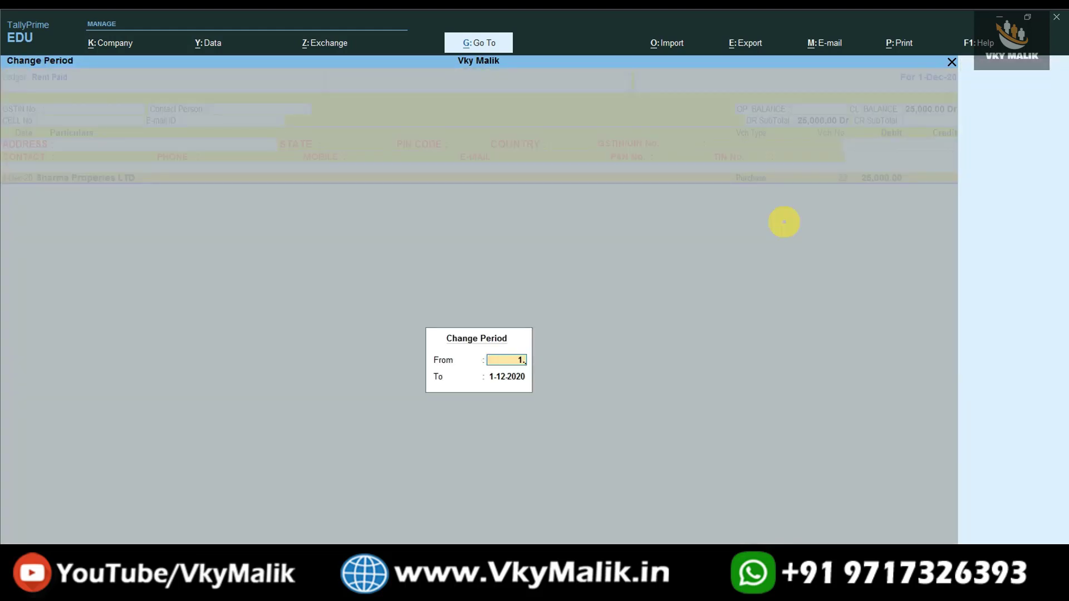
{"action": "type", "text": "4"}
{"action": "key", "text": "Return"}
{"action": "type", "text": "31.3"}
{"action": "key", "text": "Return"}
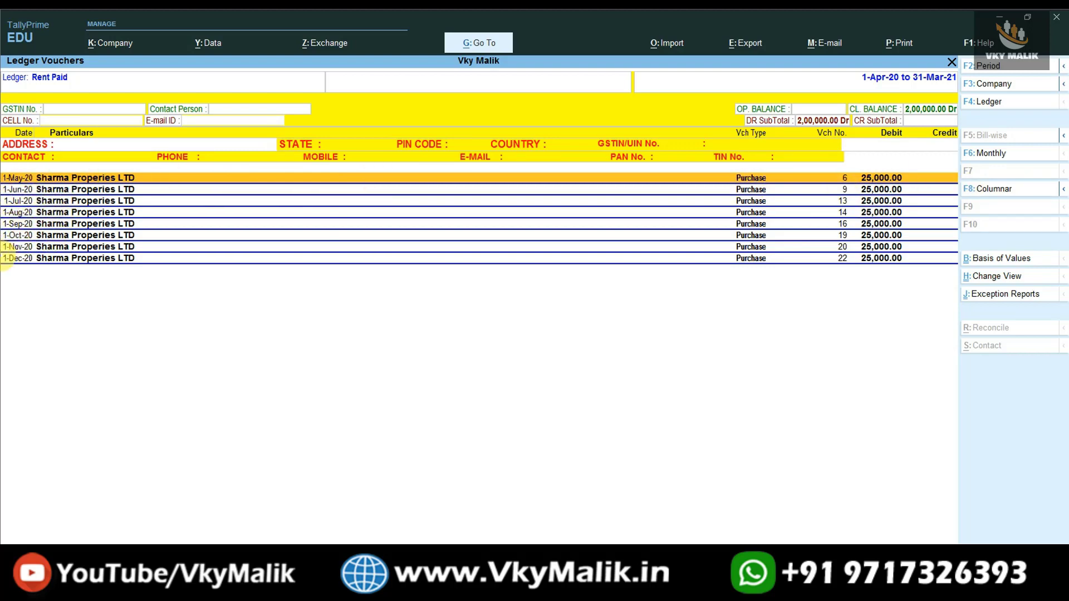
- Examine the monthly Rent Paid purchase entries from the December voucher back up to the May voucher
{"action": "left_click", "coordinate": [89, 257]}
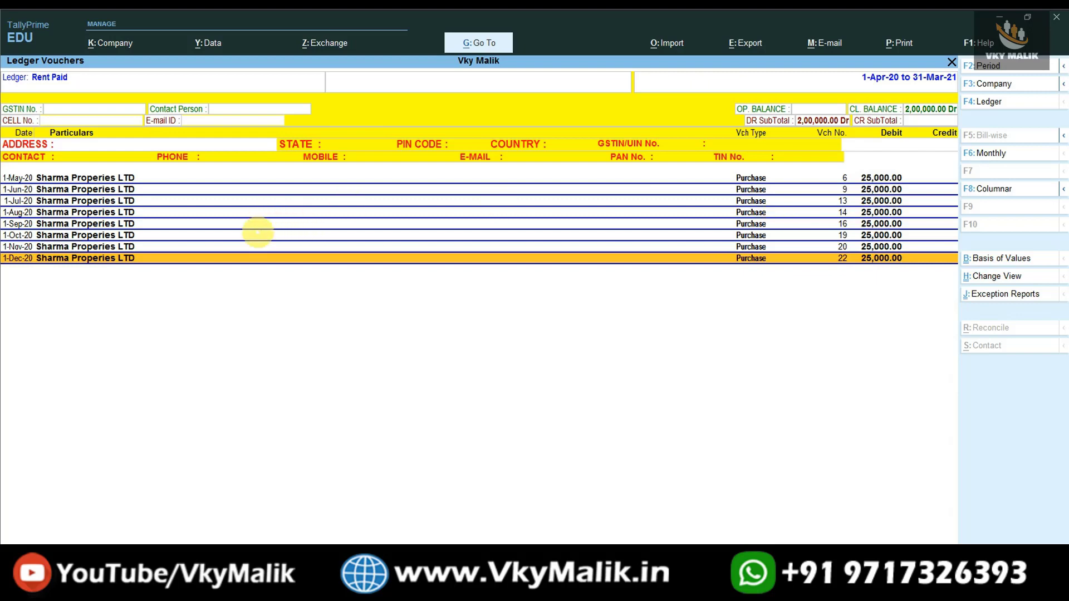
{"action": "key", "text": "Up"}
{"action": "key", "text": "Up"}
{"action": "key", "text": "Up"}
{"action": "key", "text": "Up"}
{"action": "key", "text": "Up"}
{"action": "key", "text": "Up"}
{"action": "key", "text": "Up"}
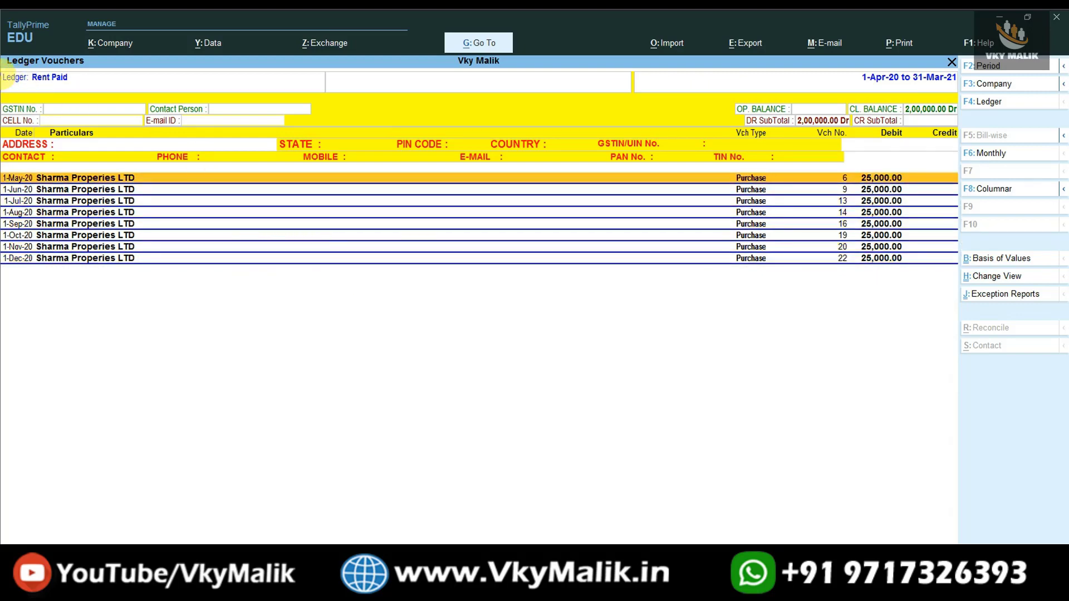
- Open the Ledger Vouchers report for Sharma Properies LTD
{"action": "left_click", "coordinate": [485, 43]}
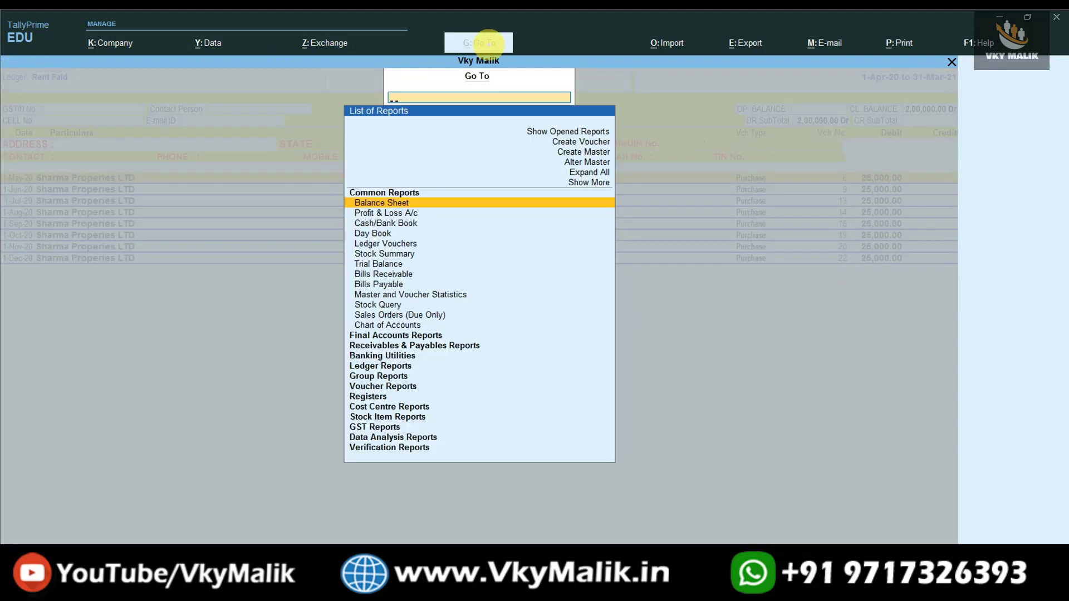
{"action": "type", "text": "Ledger"}
{"action": "key", "text": "Return"}
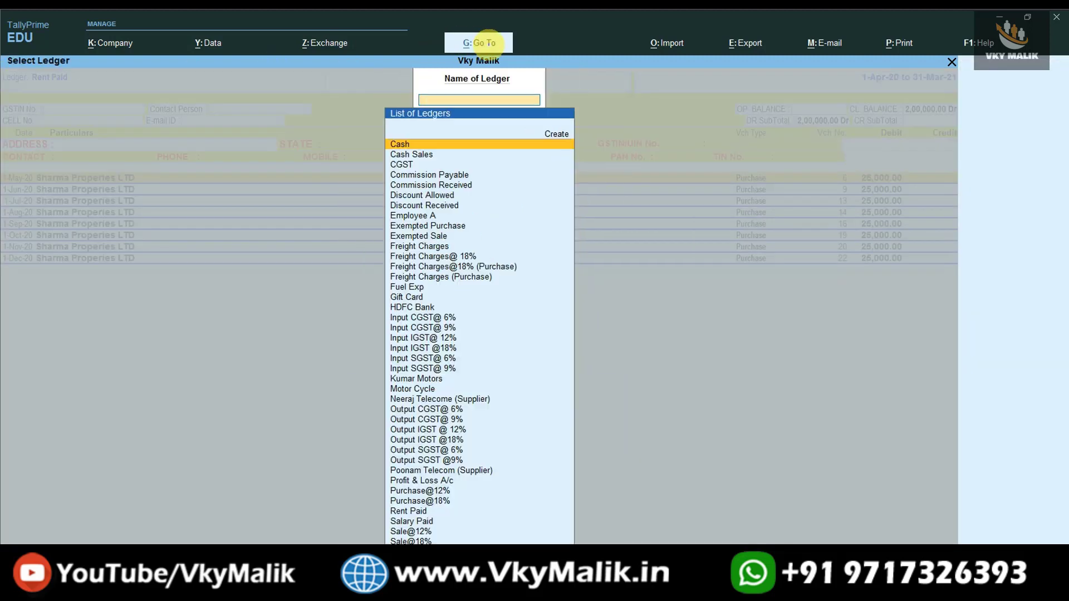
{"action": "type", "text": "Sha"}
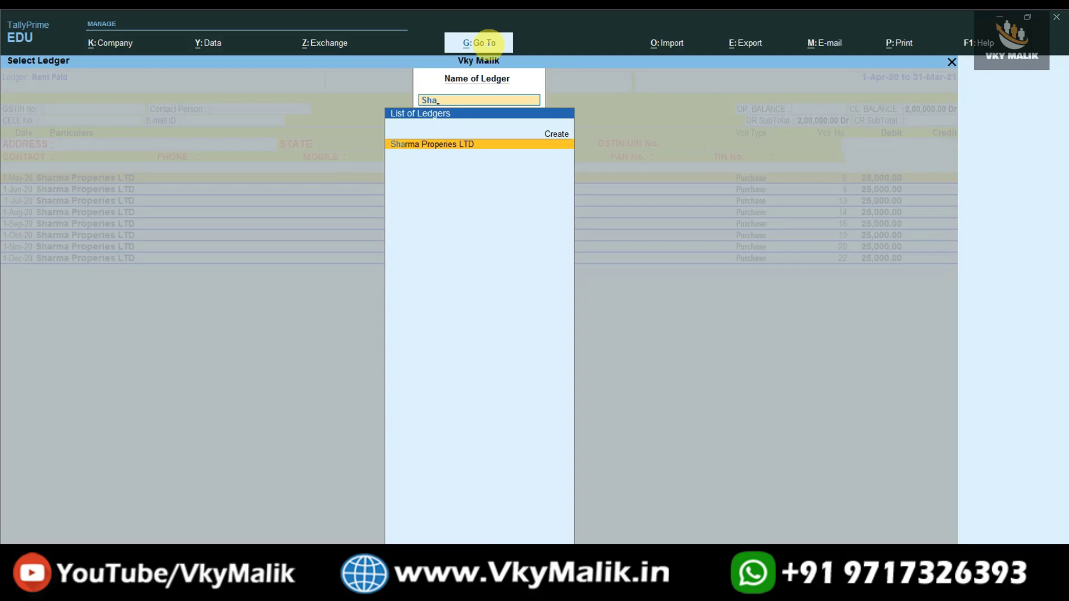
{"action": "key", "text": "Return"}
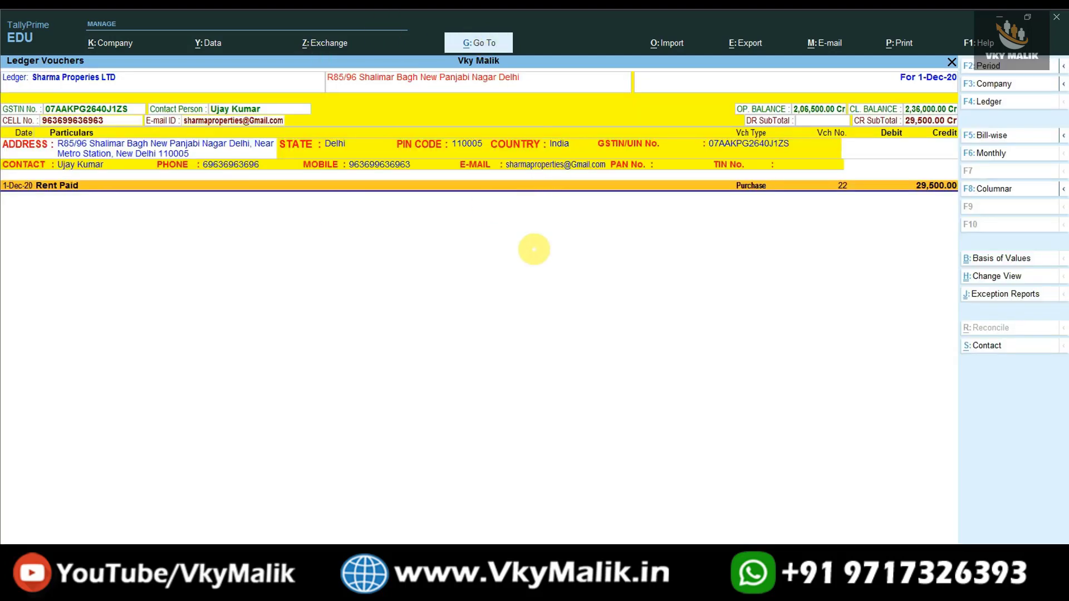
- Clear both the From and To dates of the Sharma Properies LTD report period and apply the change
{"action": "key", "text": "F2"}
{"action": "key", "text": "BackSpace"}
{"action": "key", "text": "Return"}
{"action": "key", "text": "BackSpace"}
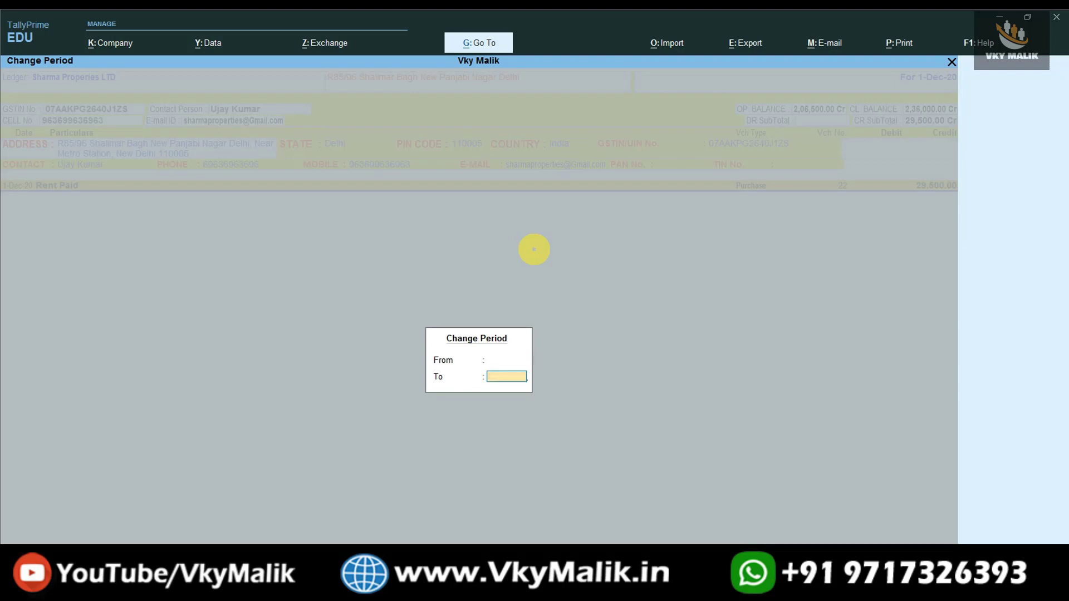
{"action": "key", "text": "Return"}
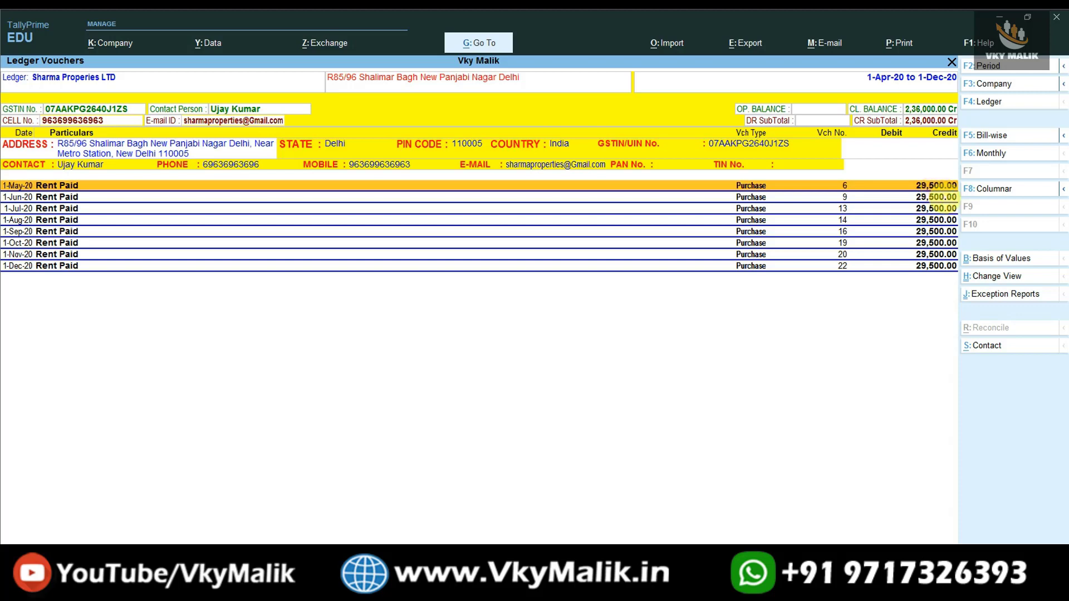
- Expand the Sharma Properies LTD report to check each voucher's rent, CGST and SGST amounts, and collapse it again
{"action": "key", "text": "alt+F5"}
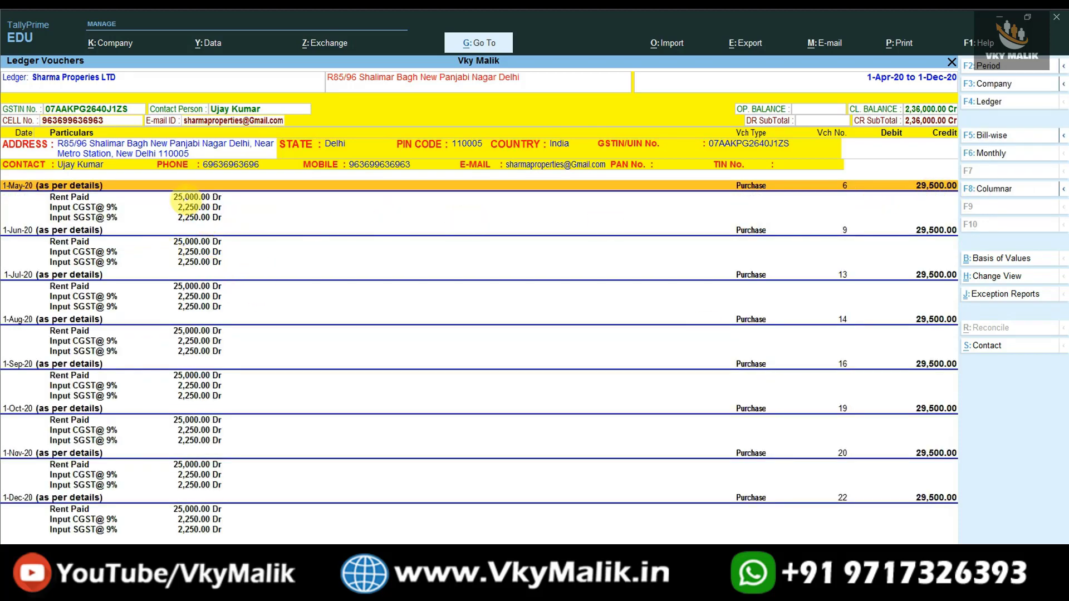
{"action": "key", "text": "Down"}
{"action": "key", "text": "Down"}
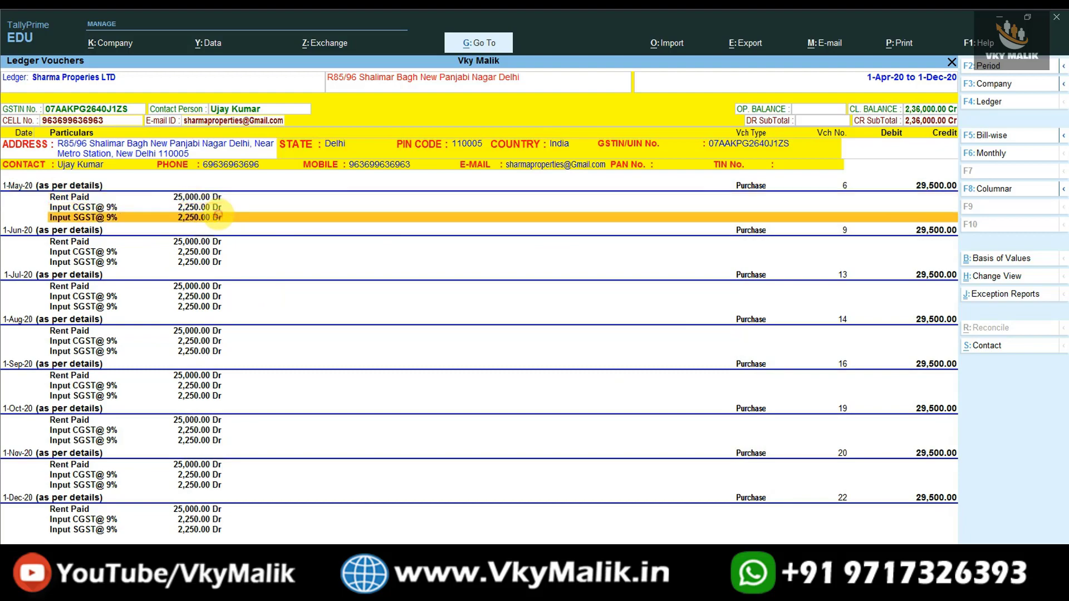
{"action": "key", "text": "alt+F5"}
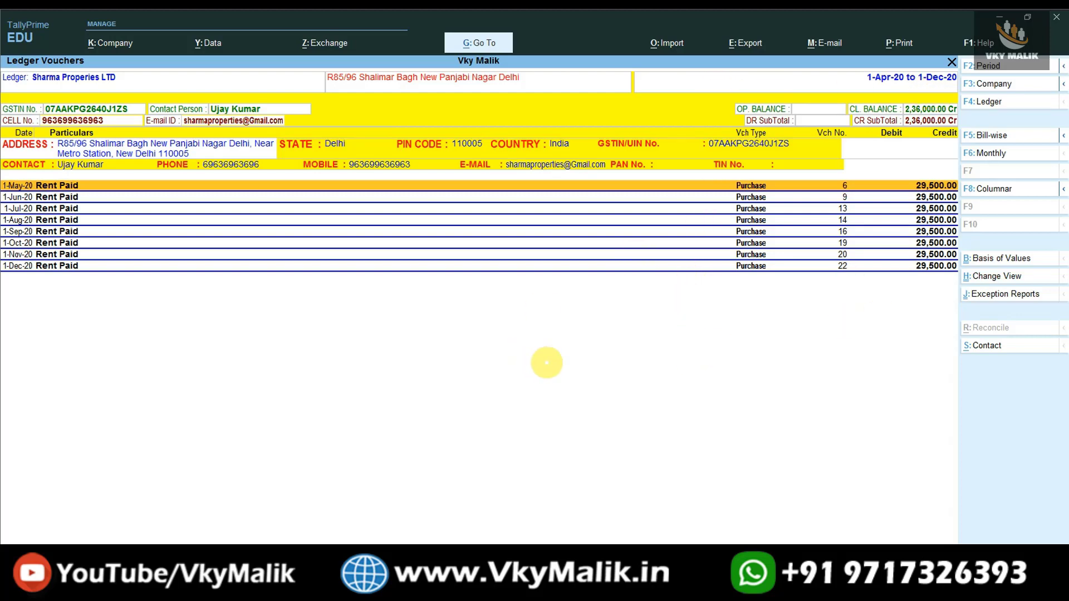
- Leave the ledger report for the Gateway of Tally and open the Month Wise Expenses Summary report
{"action": "key", "text": "F4"}
{"action": "key", "text": "Escape"}
{"action": "key", "text": "Escape"}
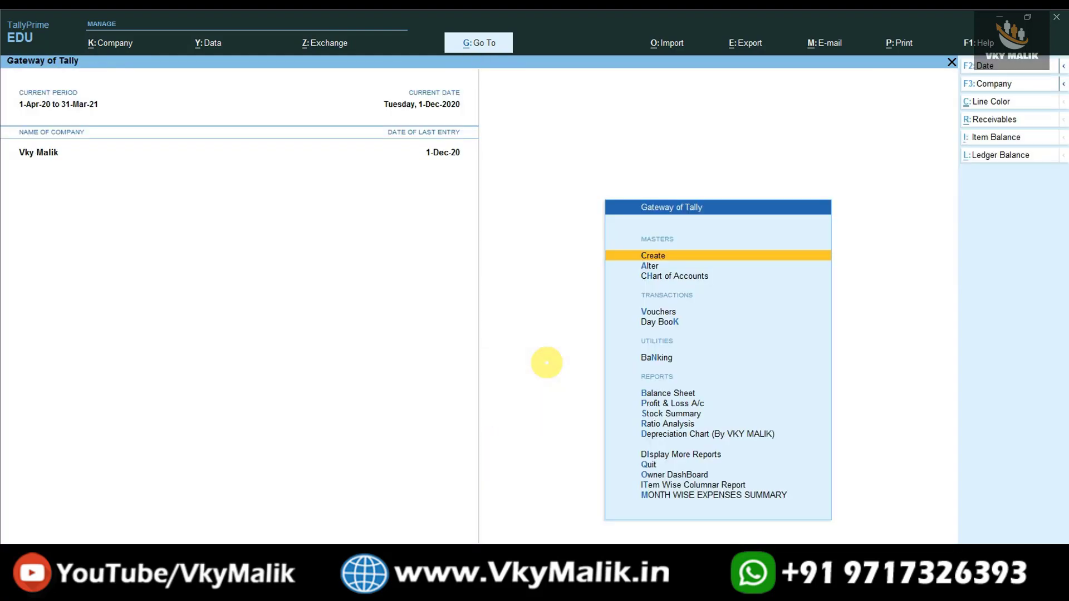
{"action": "key", "text": "Up"}
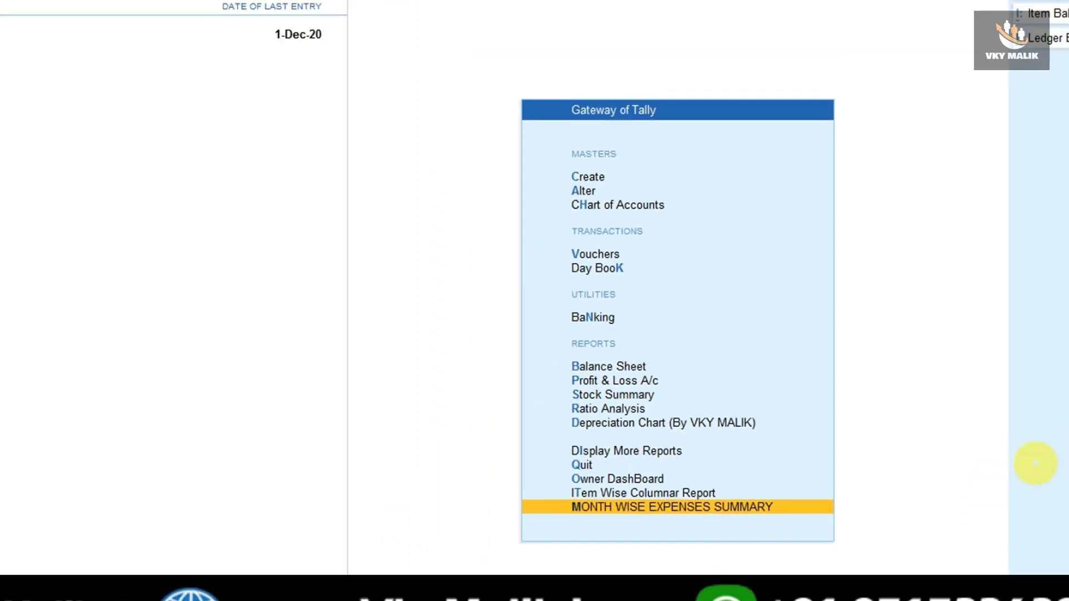
{"action": "key", "text": "Return"}
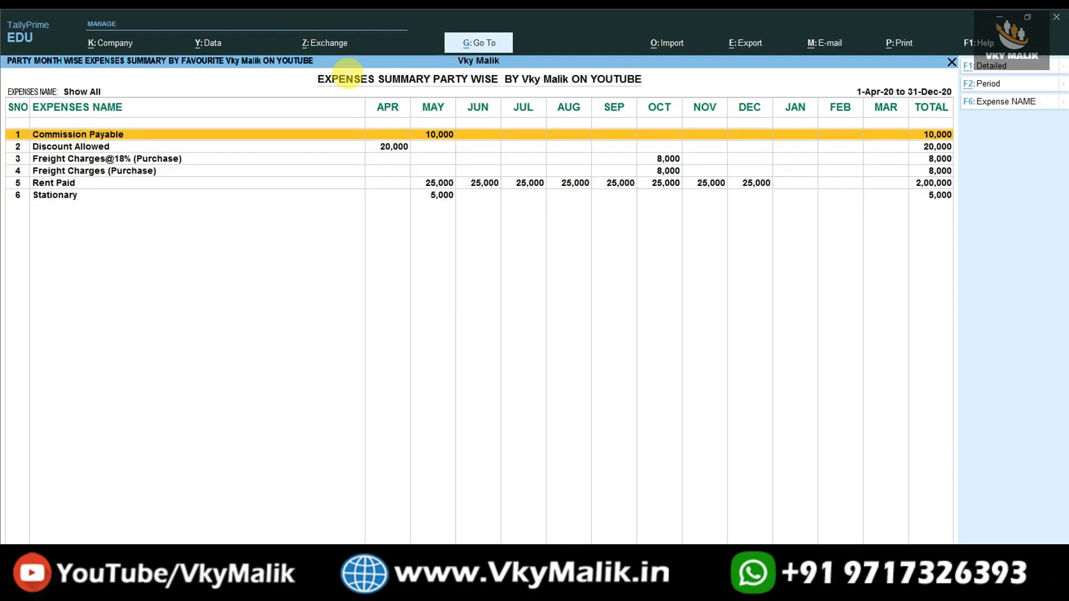